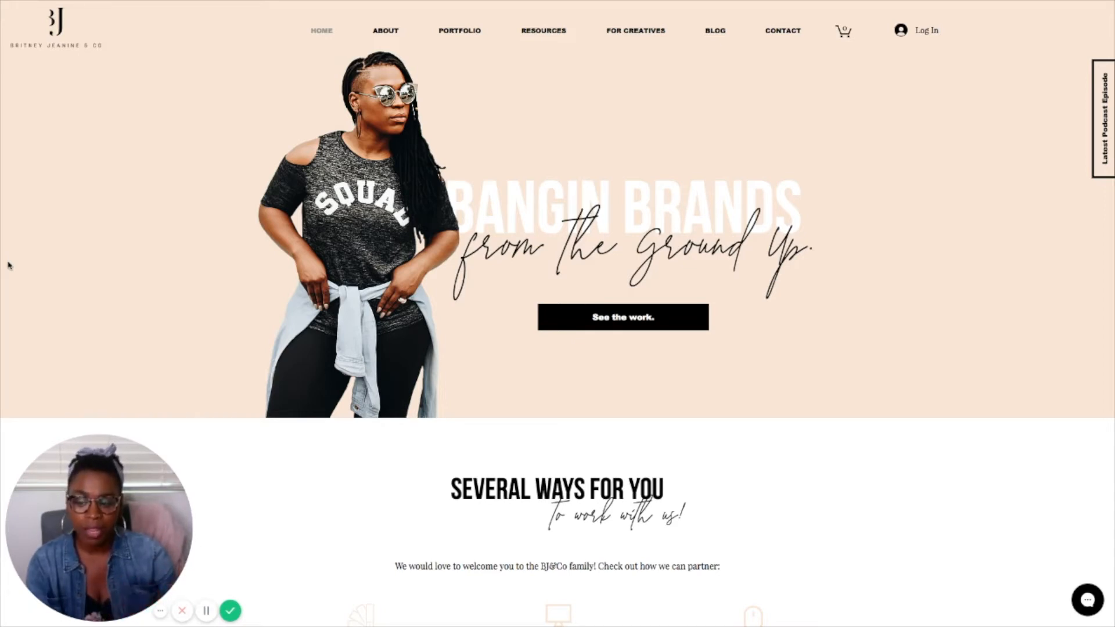
Step: Look through the home page down to its email sign-up section and return to the page's beginning
{"action": "scroll", "coordinate": [51, 348], "scroll_direction": "down", "scroll_amount": 7}
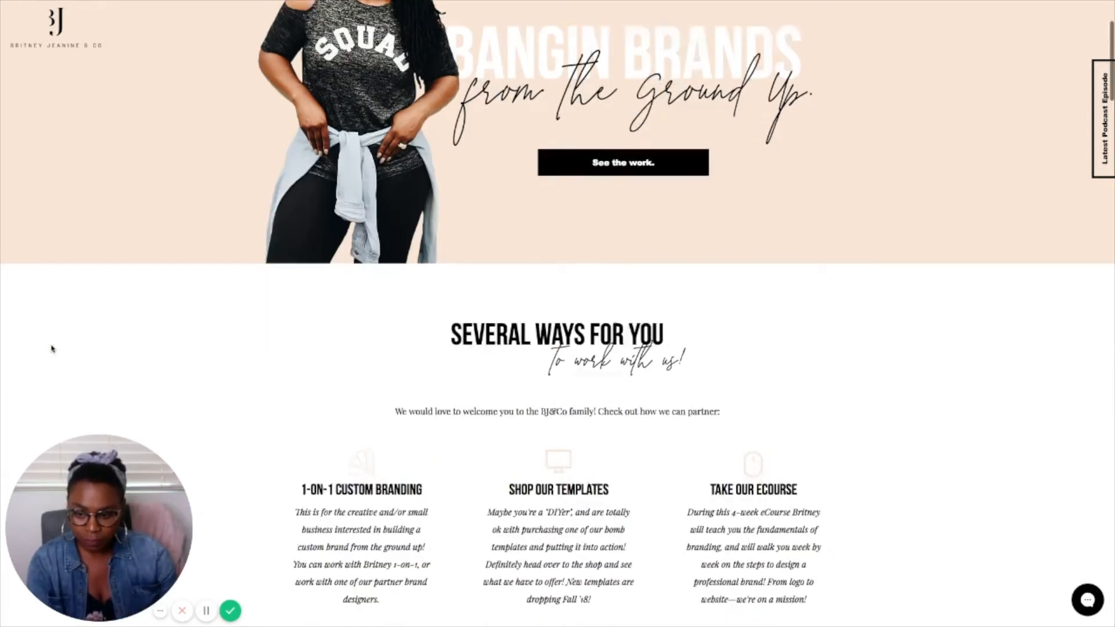
{"action": "scroll", "coordinate": [52, 348], "scroll_direction": "down", "scroll_amount": 10}
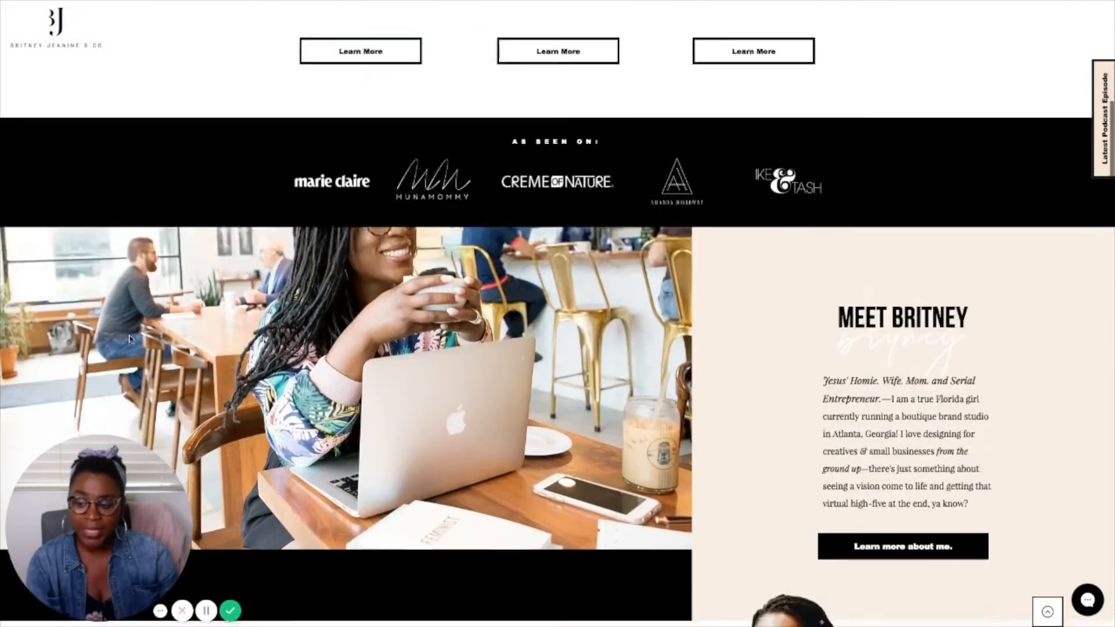
{"action": "scroll", "coordinate": [131, 339], "scroll_direction": "down", "scroll_amount": 3}
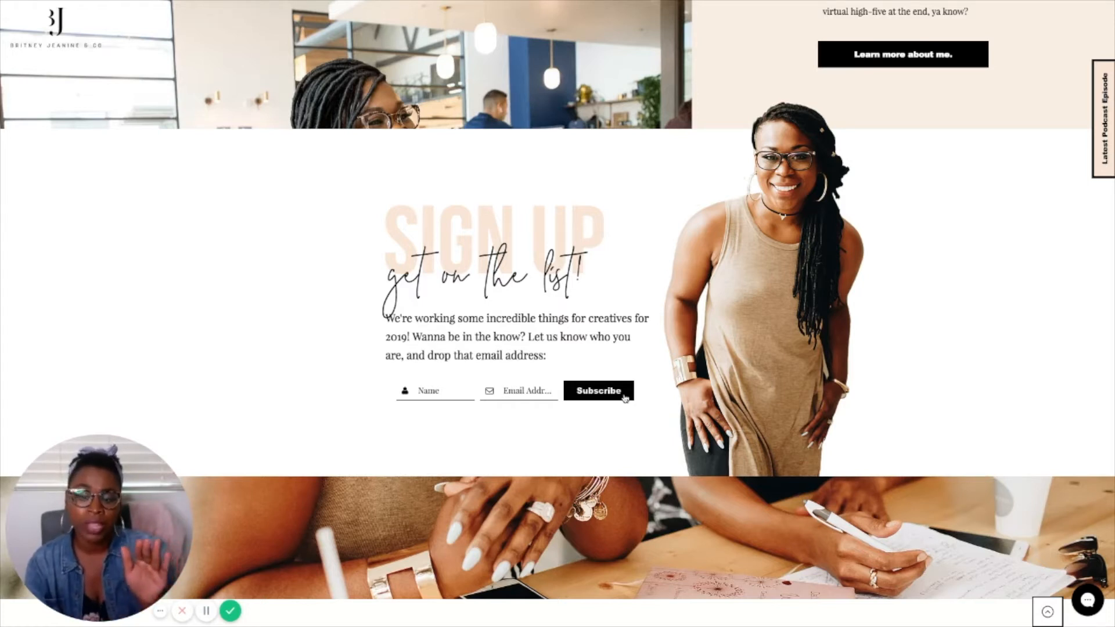
{"action": "scroll", "coordinate": [543, 382], "scroll_direction": "up", "scroll_amount": 20}
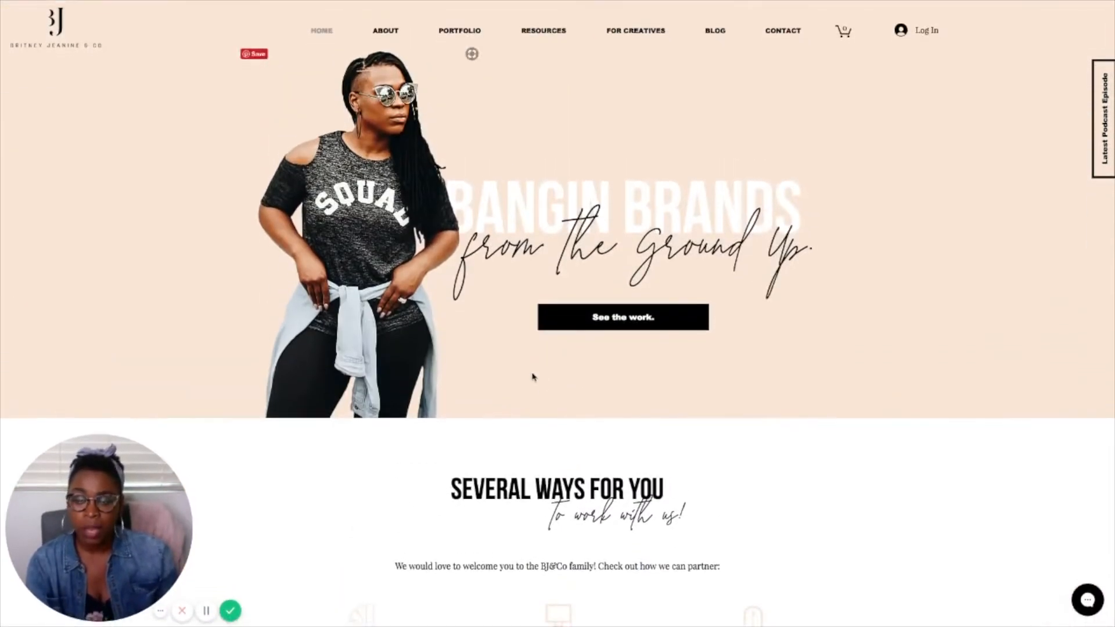
Step: Open the live Designer Workshop page and go to its All Things Design form
{"action": "mouse_move", "coordinate": [642, 34]}
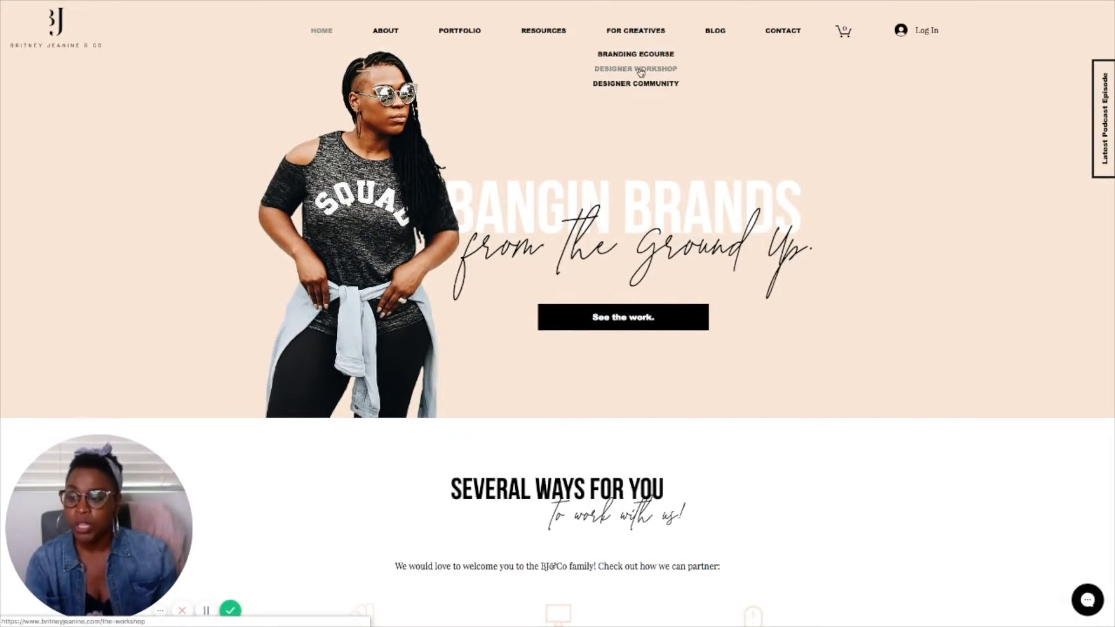
{"action": "left_click", "coordinate": [641, 70]}
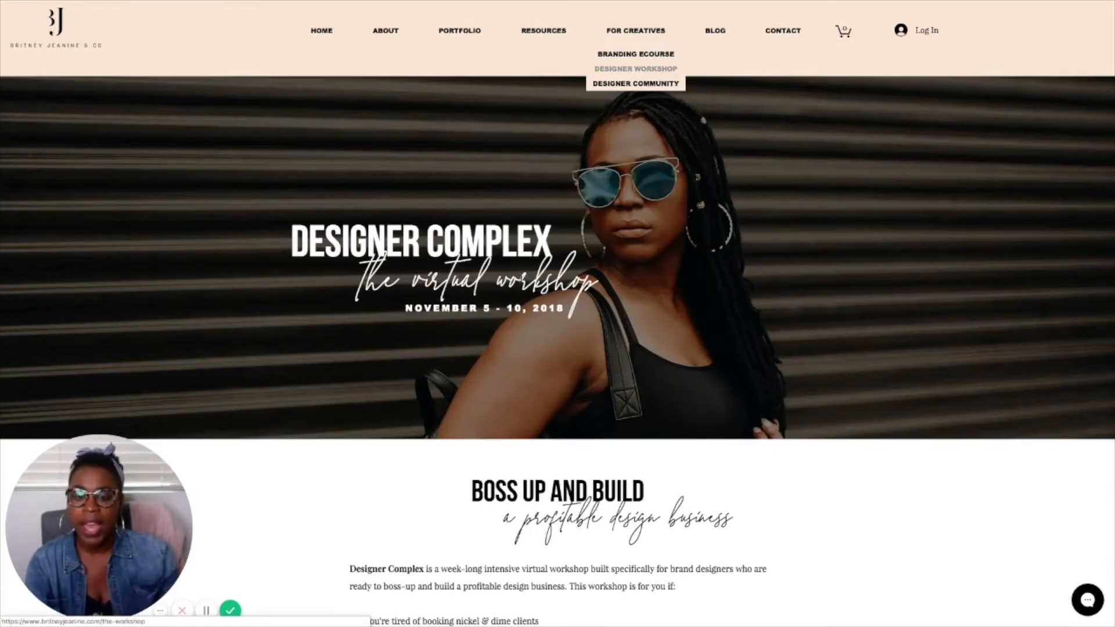
{"action": "scroll", "coordinate": [496, 298], "scroll_direction": "down", "scroll_amount": 10}
{"action": "scroll", "coordinate": [499, 303], "scroll_direction": "down", "scroll_amount": 18}
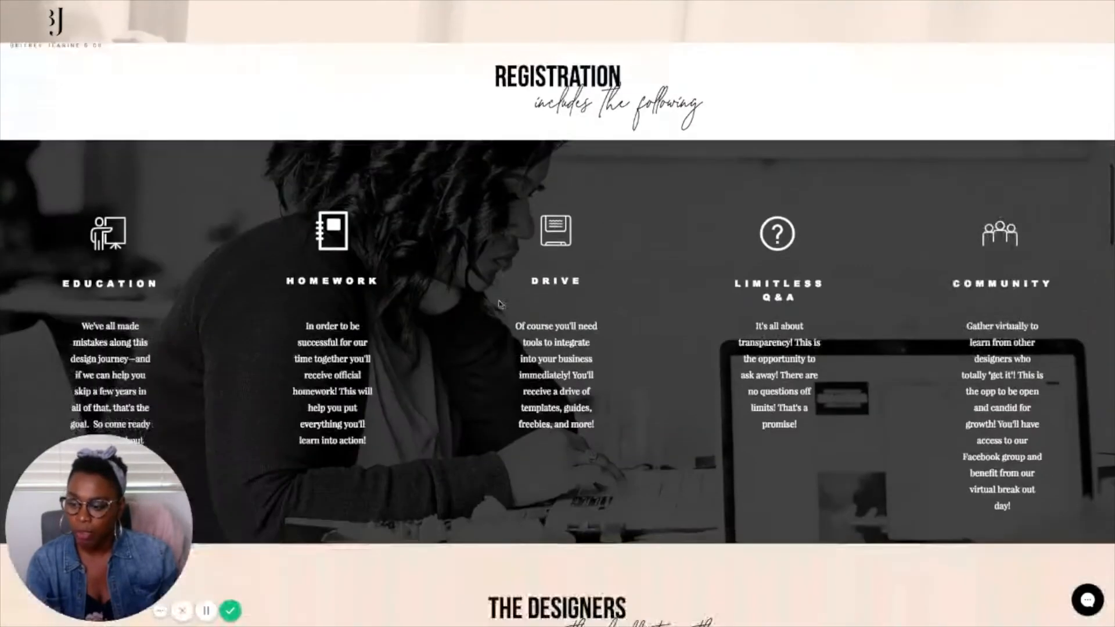
{"action": "scroll", "coordinate": [501, 302], "scroll_direction": "down", "scroll_amount": 5}
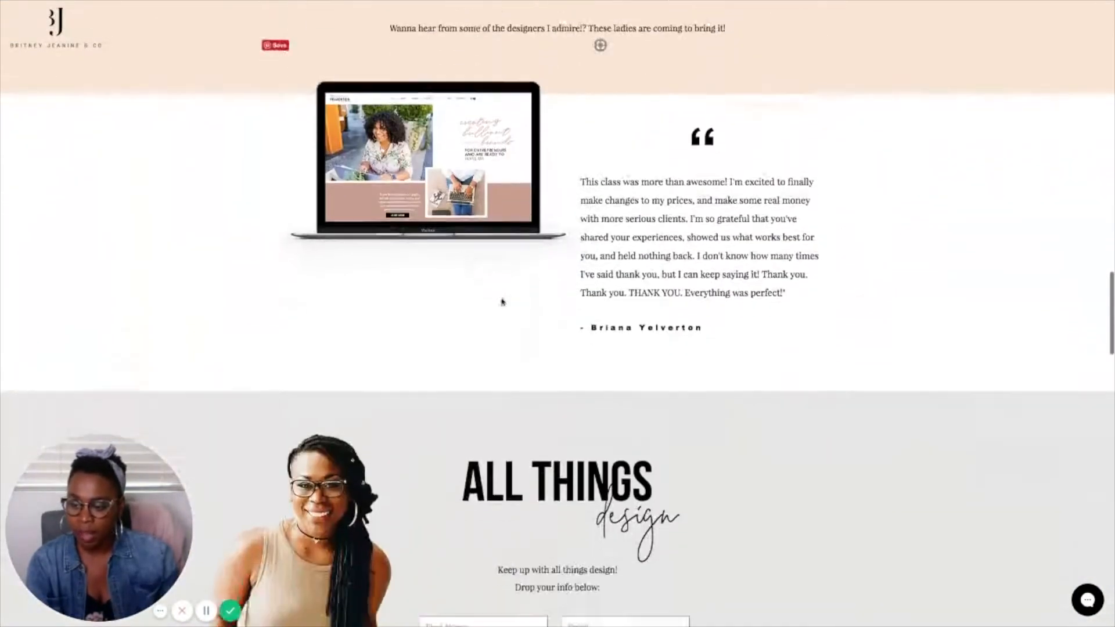
{"action": "scroll", "coordinate": [502, 301], "scroll_direction": "down", "scroll_amount": 5}
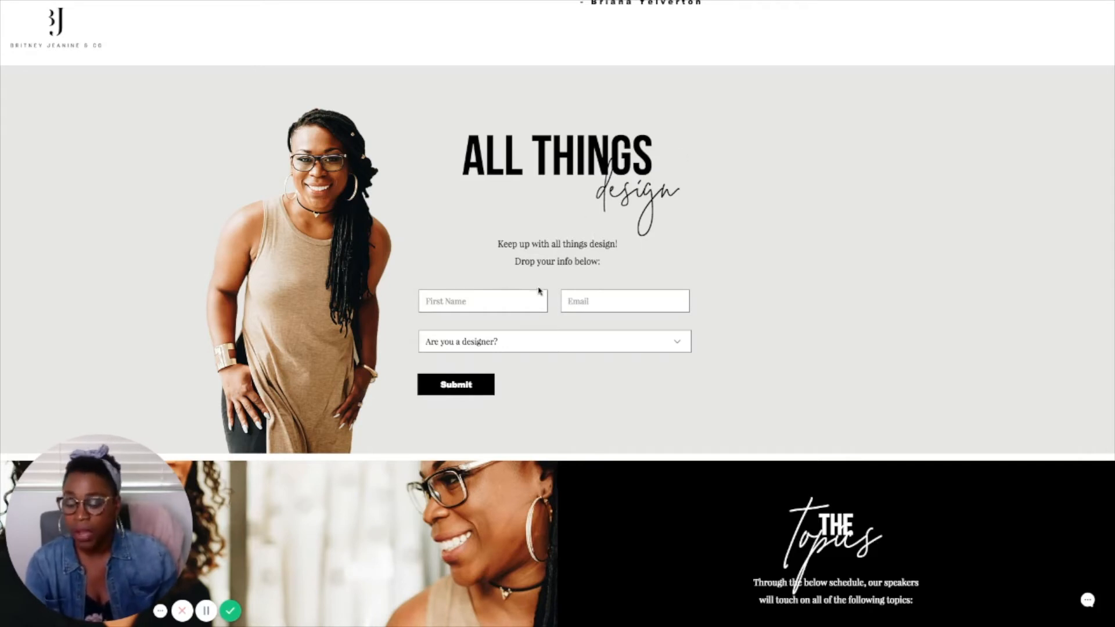
Step: Examine the form's First Name and Email fields and the options of the "Are you a designer?" dropdown
{"action": "left_click", "coordinate": [501, 302]}
{"action": "left_click", "coordinate": [609, 301]}
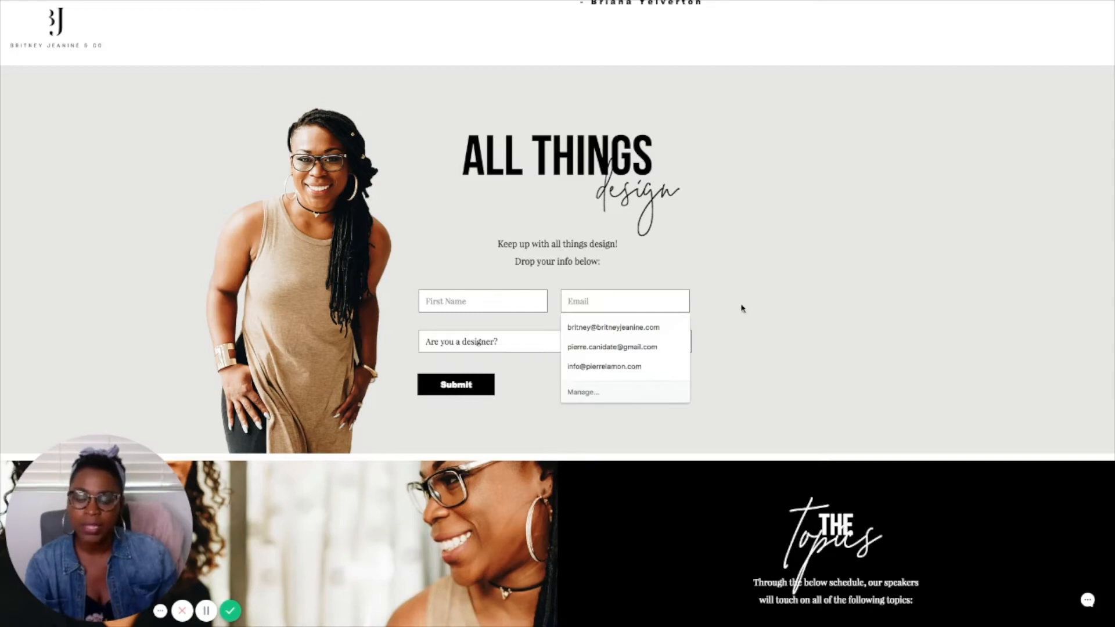
{"action": "left_click", "coordinate": [682, 344]}
{"action": "left_click", "coordinate": [730, 343]}
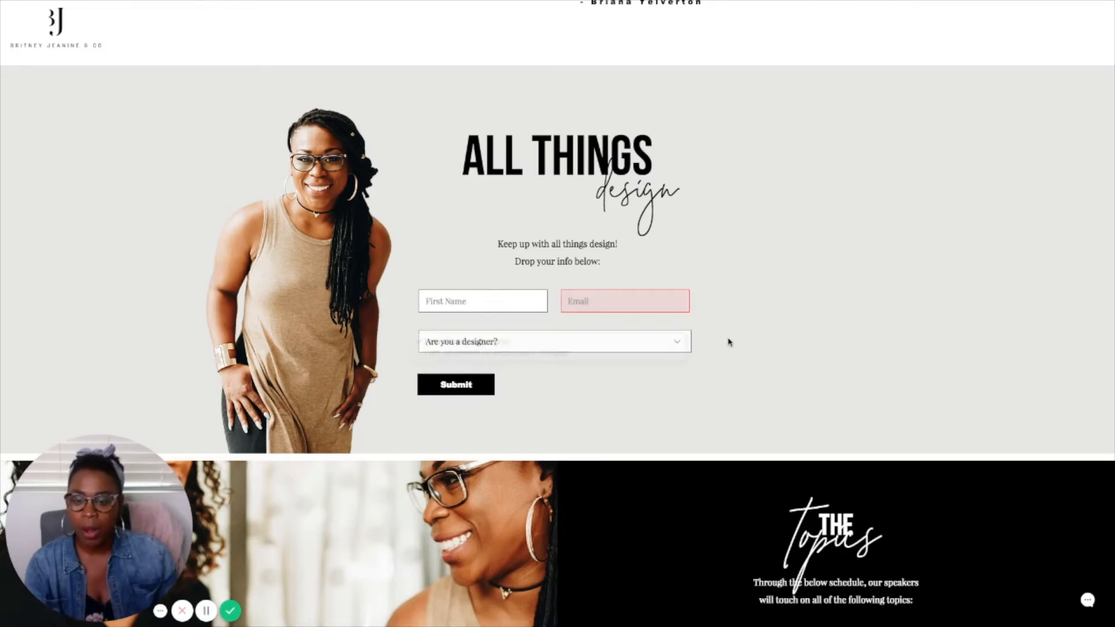
{"action": "left_click", "coordinate": [674, 344]}
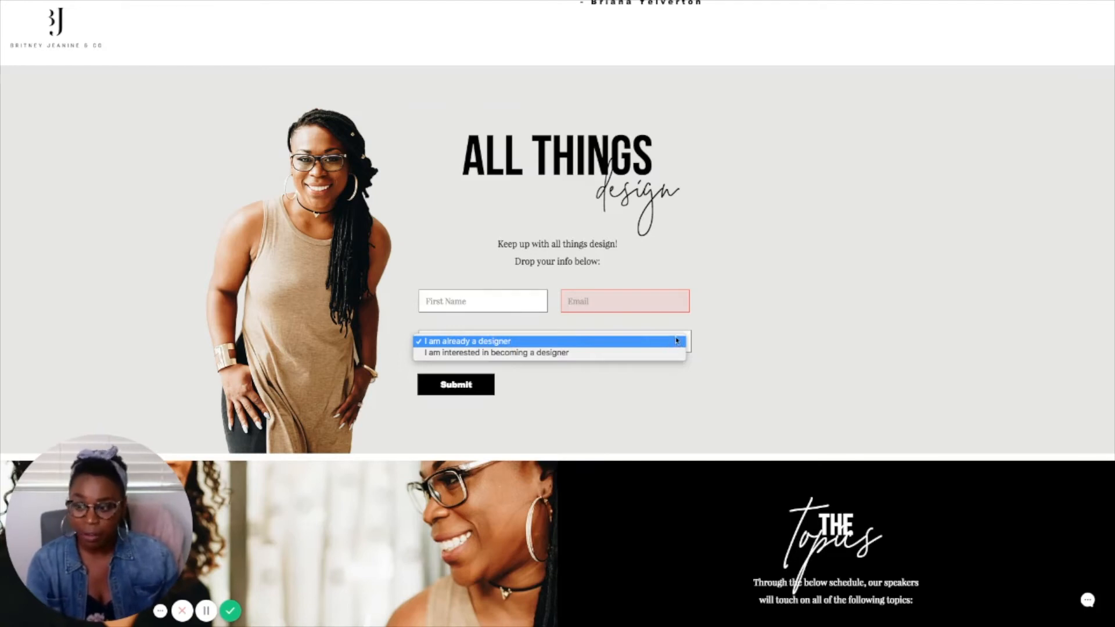
{"action": "left_click", "coordinate": [821, 331]}
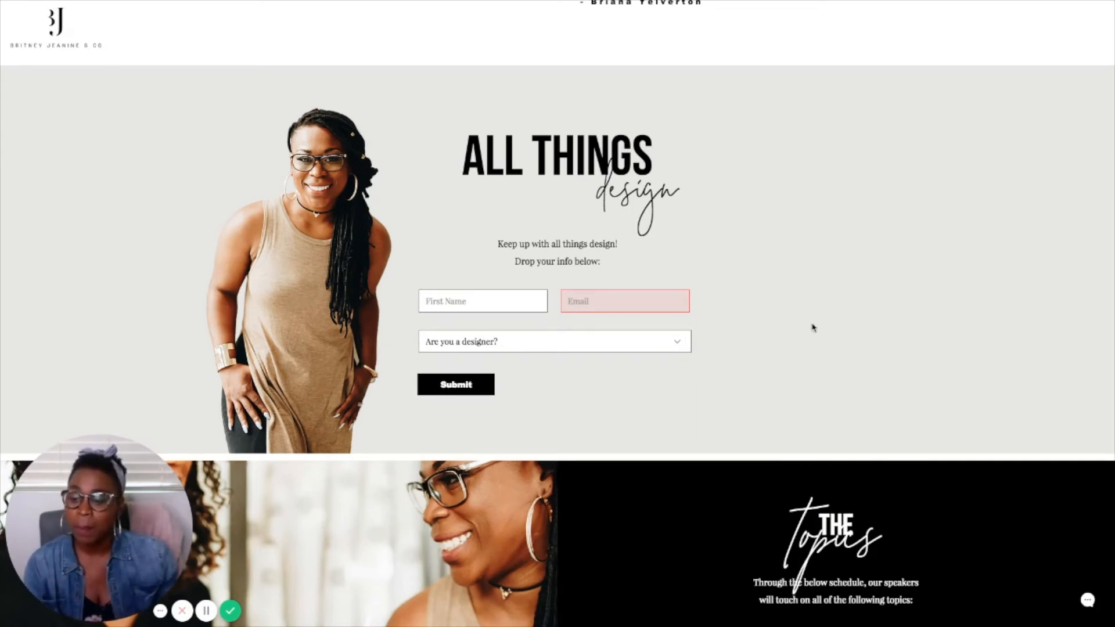
Step: Switch from the live site to the Wix Website Editor and show it in full screen
{"action": "scroll", "coordinate": [813, 328], "scroll_direction": "up", "scroll_amount": 20}
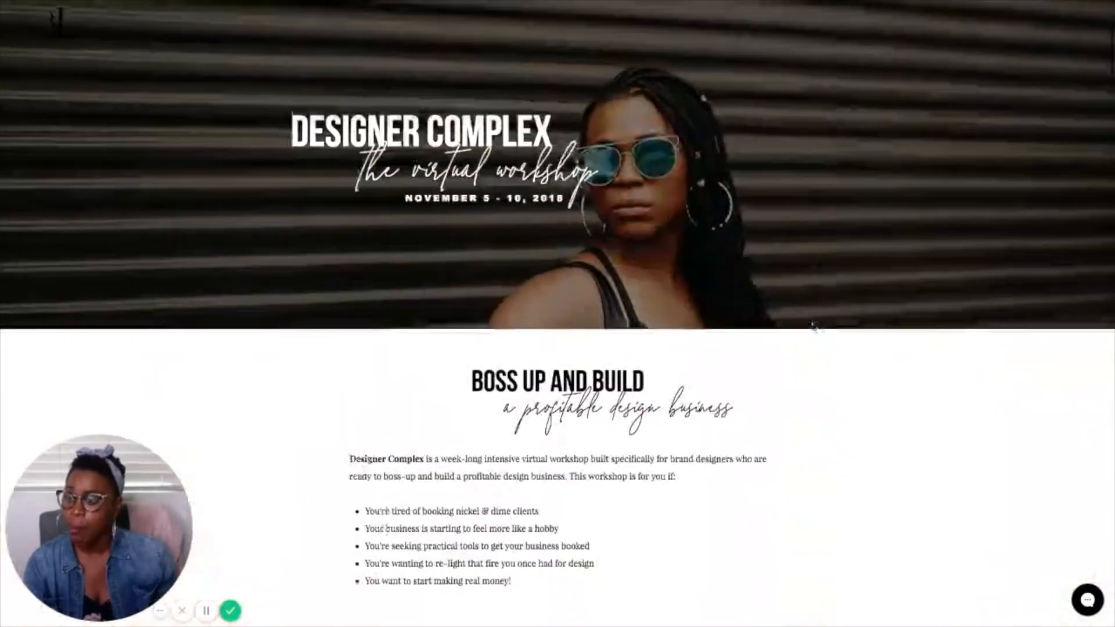
{"action": "scroll", "coordinate": [813, 325], "scroll_direction": "up", "scroll_amount": 2}
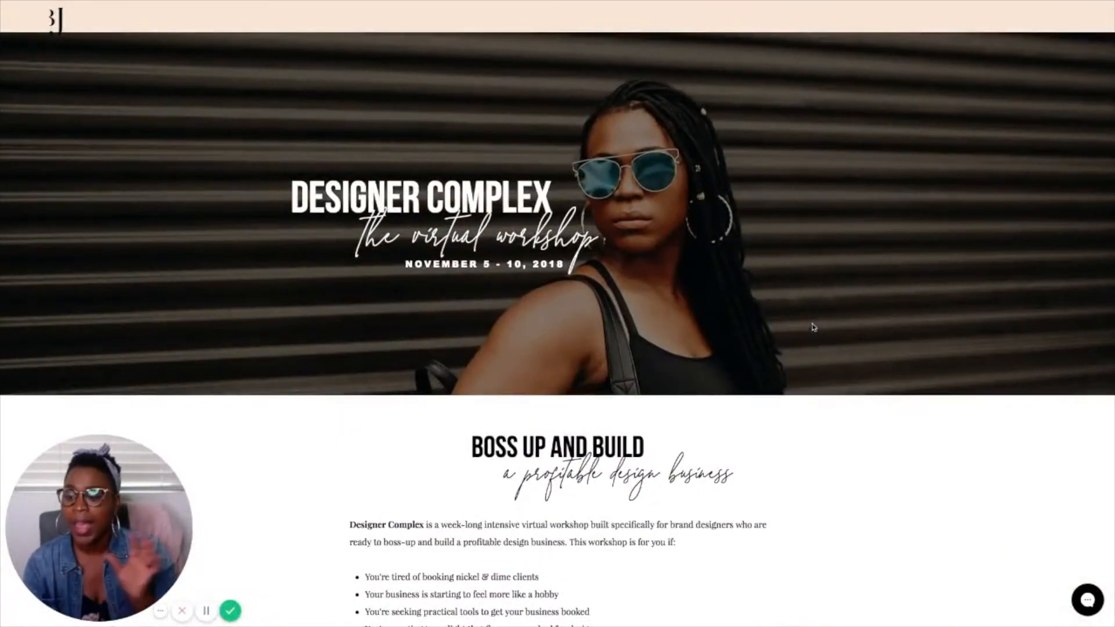
{"action": "scroll", "coordinate": [376, 66], "scroll_direction": "up", "scroll_amount": 2}
{"action": "scroll", "coordinate": [375, 69], "scroll_direction": "up", "scroll_amount": 1}
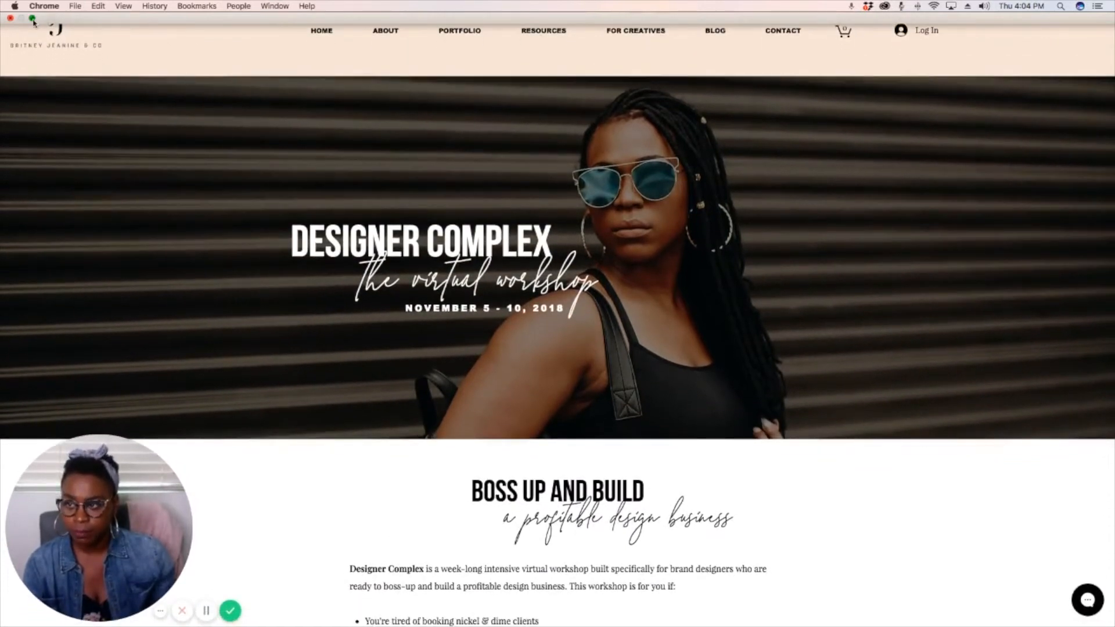
{"action": "left_click", "coordinate": [32, 19]}
{"action": "key", "text": "ctrl+shift+Tab"}
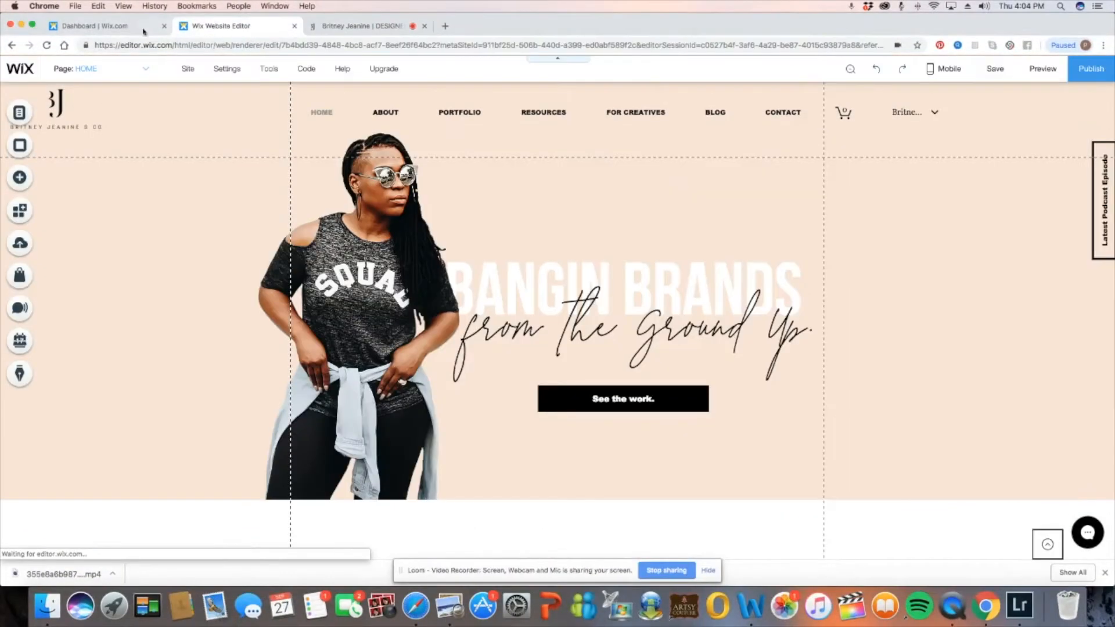
{"action": "left_click", "coordinate": [33, 26]}
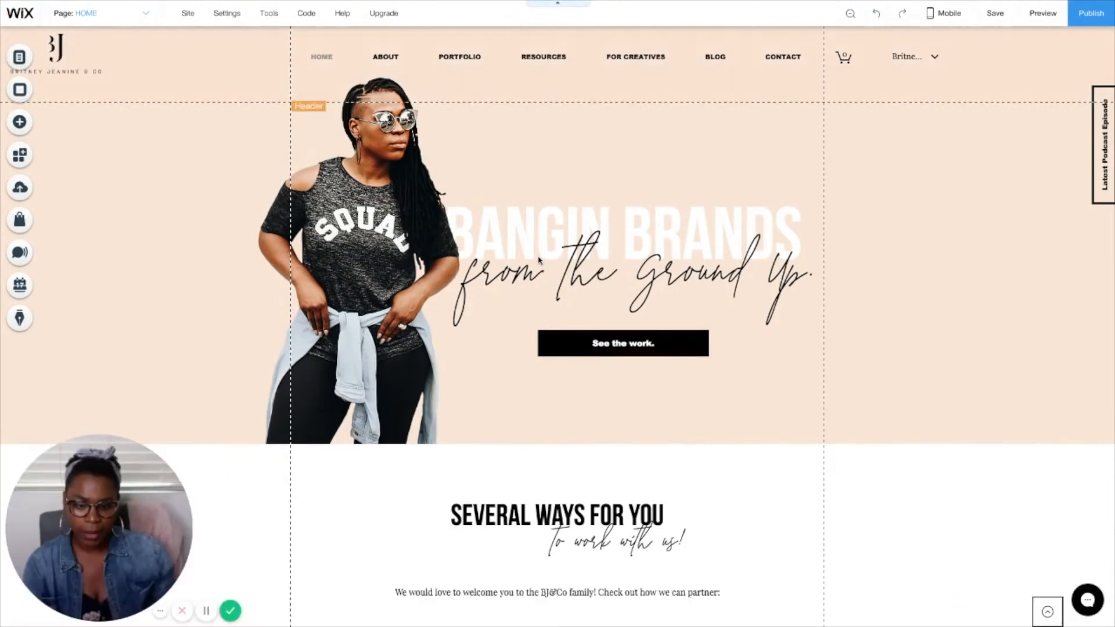
Step: Examine the Contact tools that can be added to the page, including the Get Subscribers form
{"action": "scroll", "coordinate": [539, 258], "scroll_direction": "down", "scroll_amount": 15}
{"action": "scroll", "coordinate": [539, 257], "scroll_direction": "up", "scroll_amount": 5}
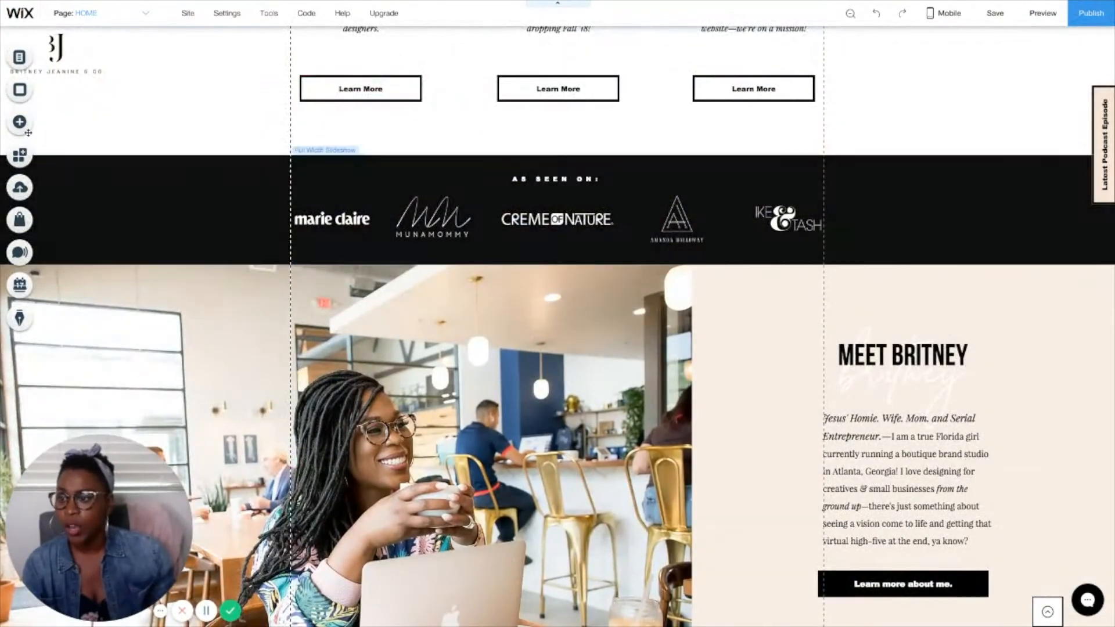
{"action": "left_click", "coordinate": [24, 128]}
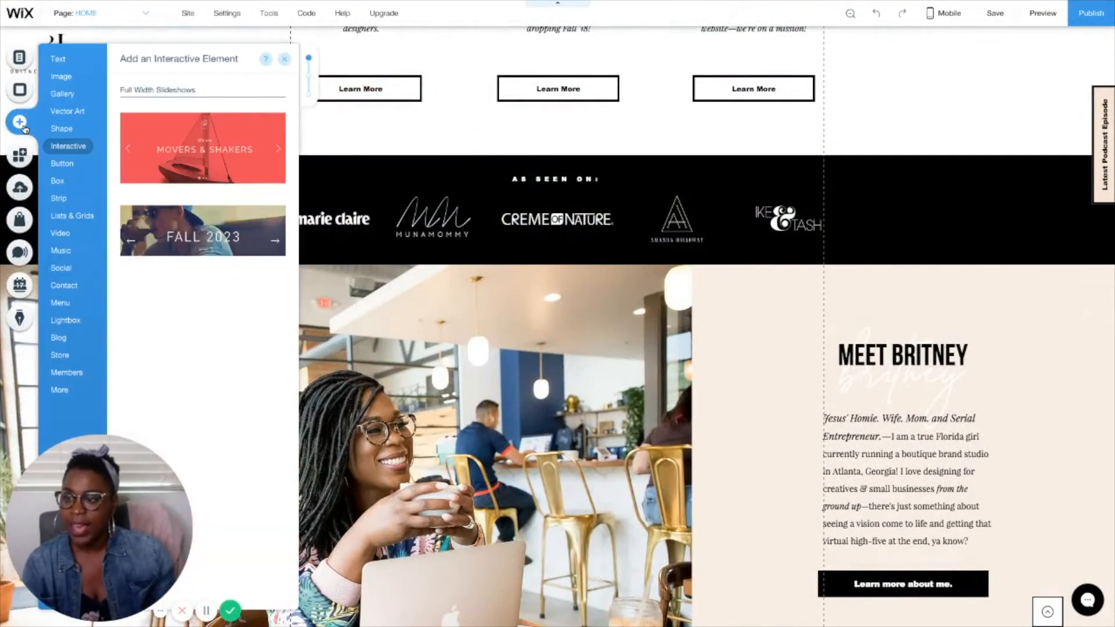
{"action": "left_click", "coordinate": [64, 287]}
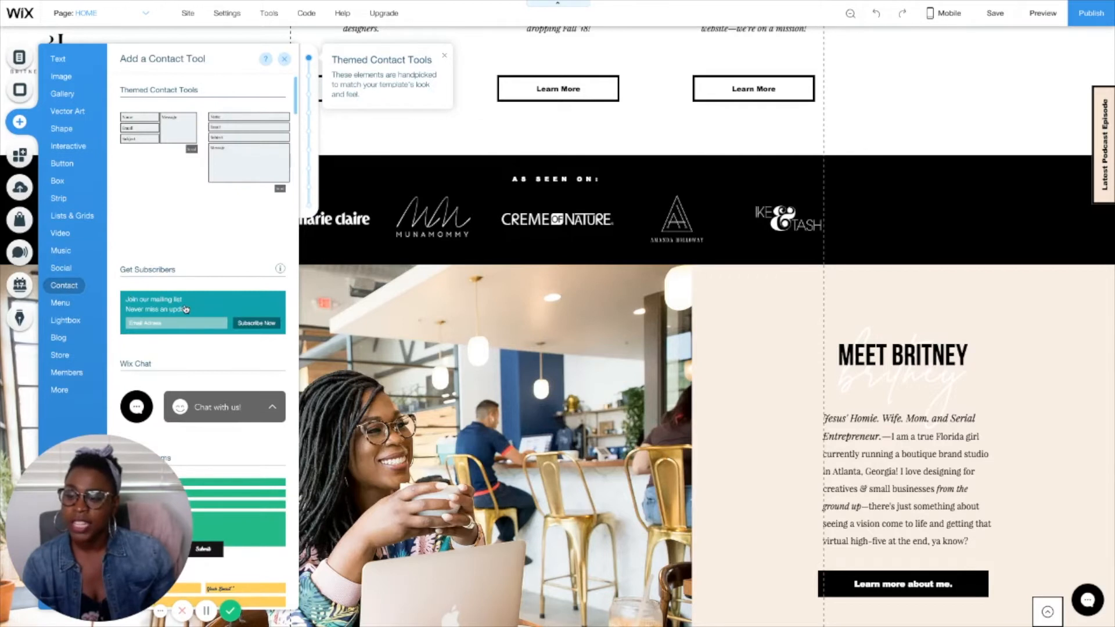
{"action": "mouse_move", "coordinate": [186, 310]}
{"action": "left_mouse_down"}
{"action": "mouse_move", "coordinate": [287, 306]}
{"action": "mouse_move", "coordinate": [523, 372]}
{"action": "mouse_move", "coordinate": [666, 386]}
{"action": "mouse_move", "coordinate": [268, 348]}
{"action": "mouse_move", "coordinate": [187, 312]}
{"action": "left_mouse_up"}
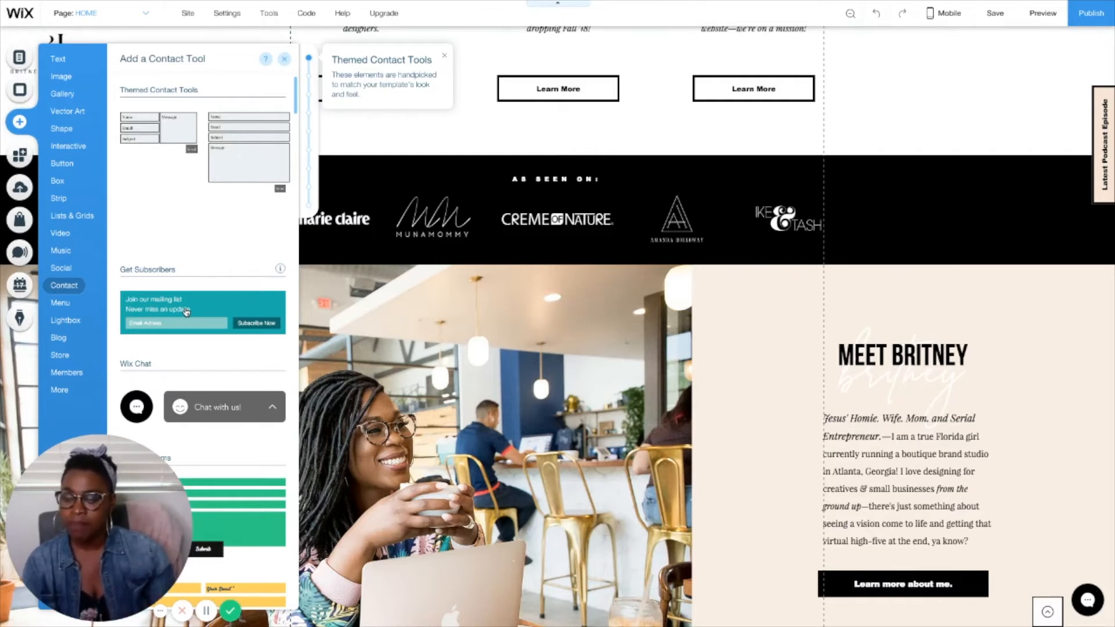
{"action": "scroll", "coordinate": [573, 368], "scroll_direction": "up", "scroll_amount": 8}
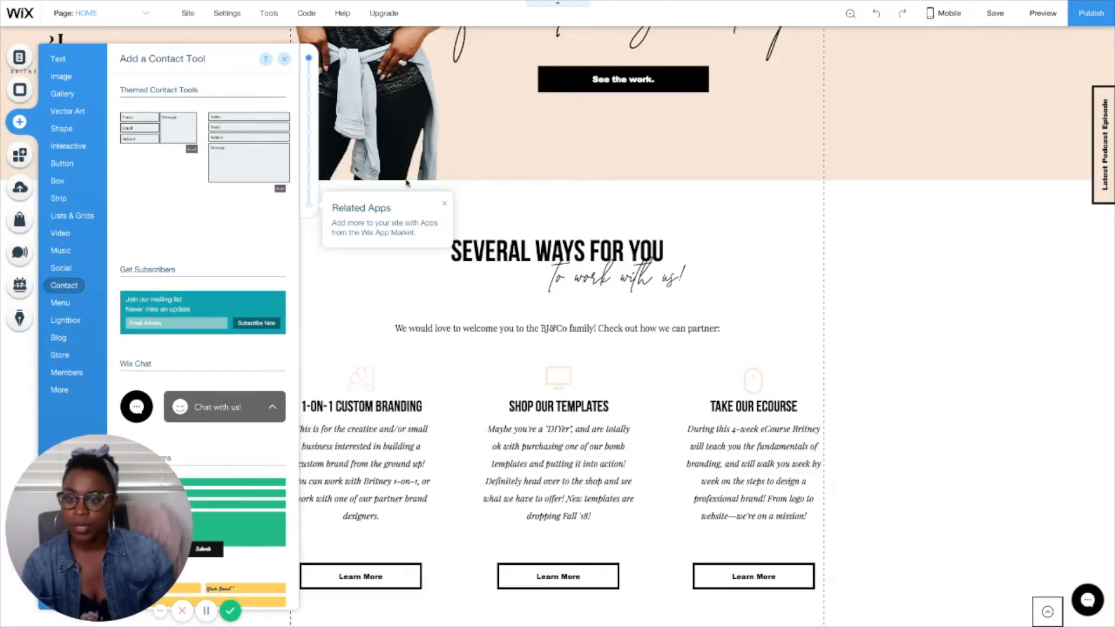
{"action": "left_click", "coordinate": [947, 283]}
{"action": "scroll", "coordinate": [946, 283], "scroll_direction": "up", "scroll_amount": 5}
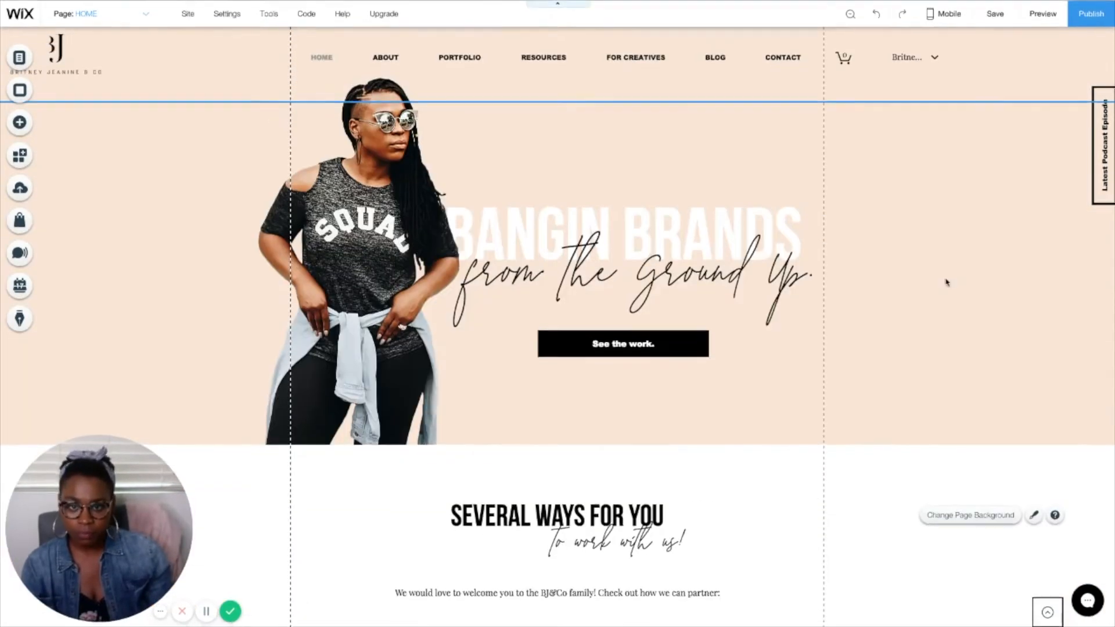
Step: Open the Designer Workshop page for editing and go to its All Things Design form
{"action": "left_click", "coordinate": [110, 18]}
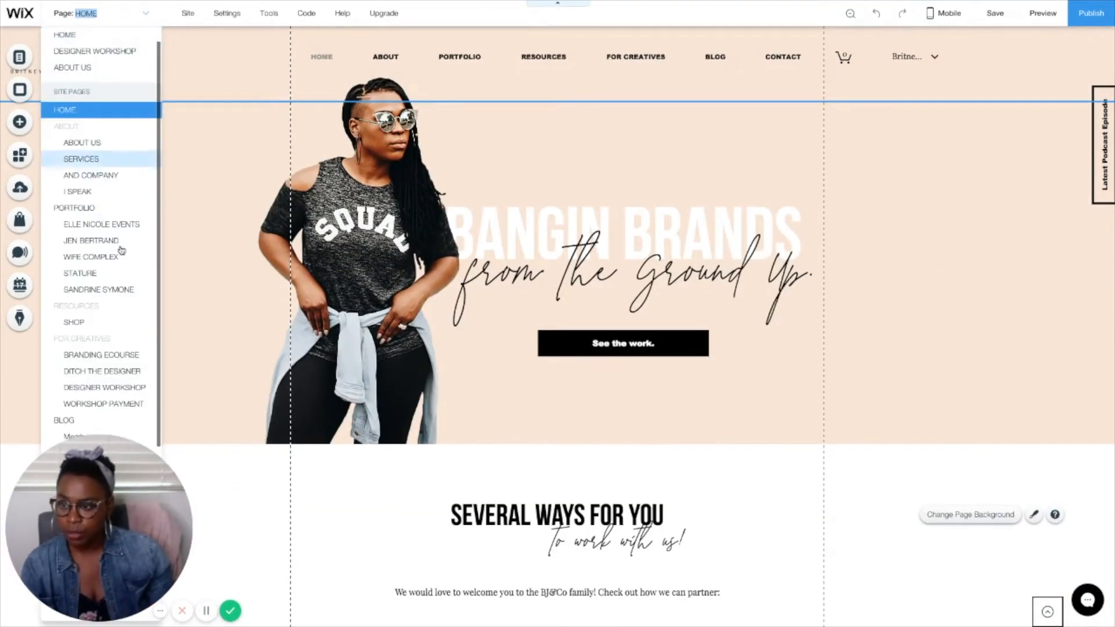
{"action": "left_click", "coordinate": [124, 388]}
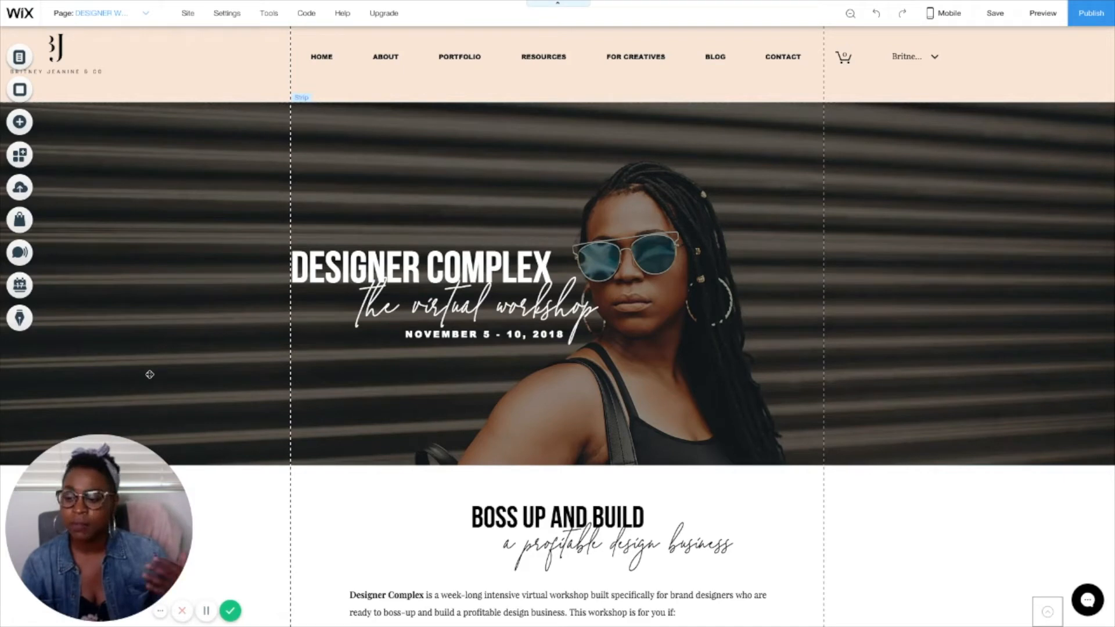
{"action": "scroll", "coordinate": [223, 377], "scroll_direction": "down", "scroll_amount": 8}
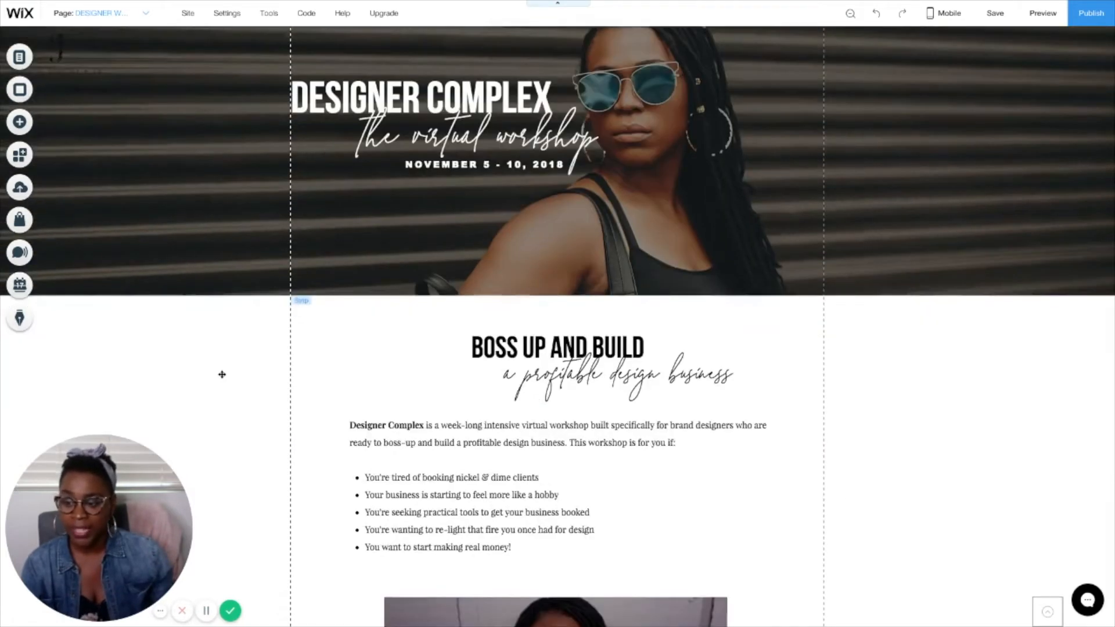
{"action": "scroll", "coordinate": [222, 377], "scroll_direction": "down", "scroll_amount": 20}
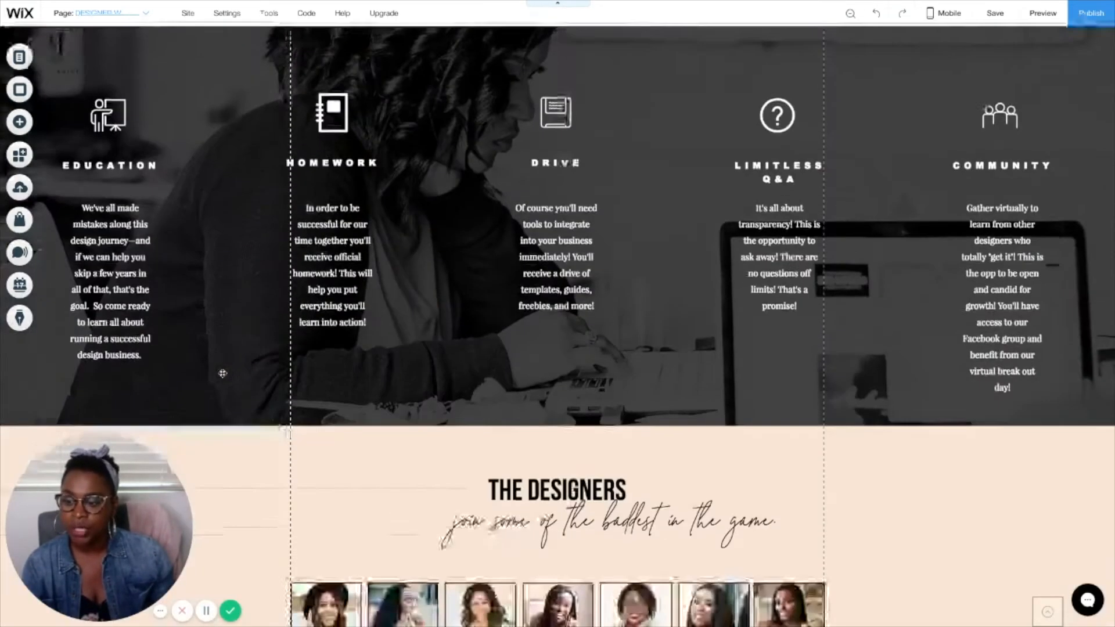
{"action": "scroll", "coordinate": [222, 373], "scroll_direction": "down", "scroll_amount": 2}
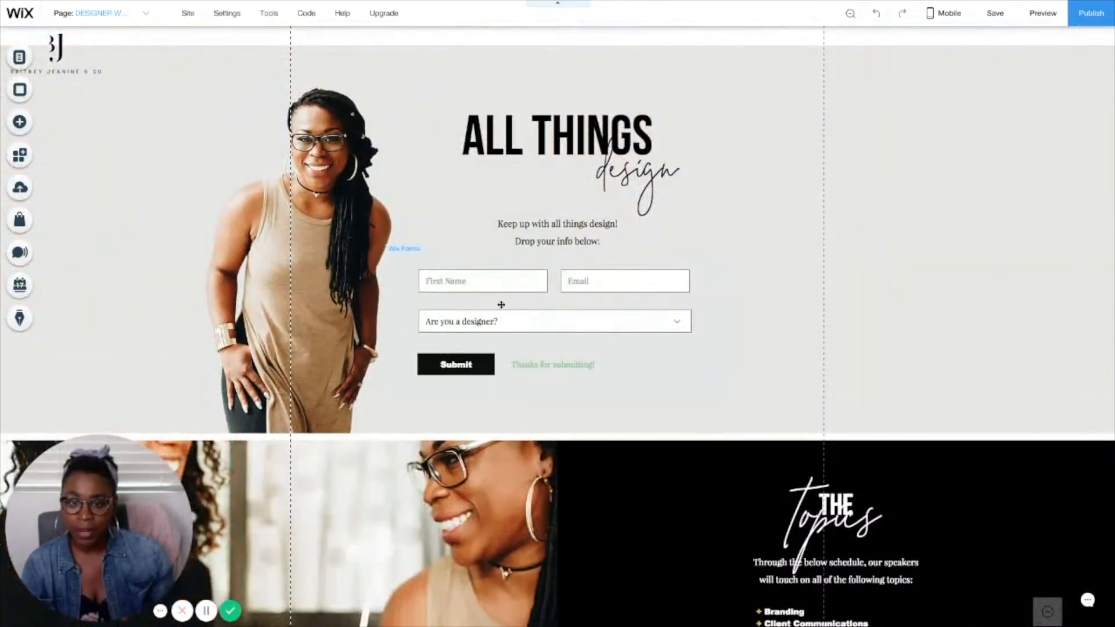
Step: Search the Wix App Market for "wix form", start adding Wix Forms, and dismiss the form template chooser
{"action": "left_click", "coordinate": [18, 164]}
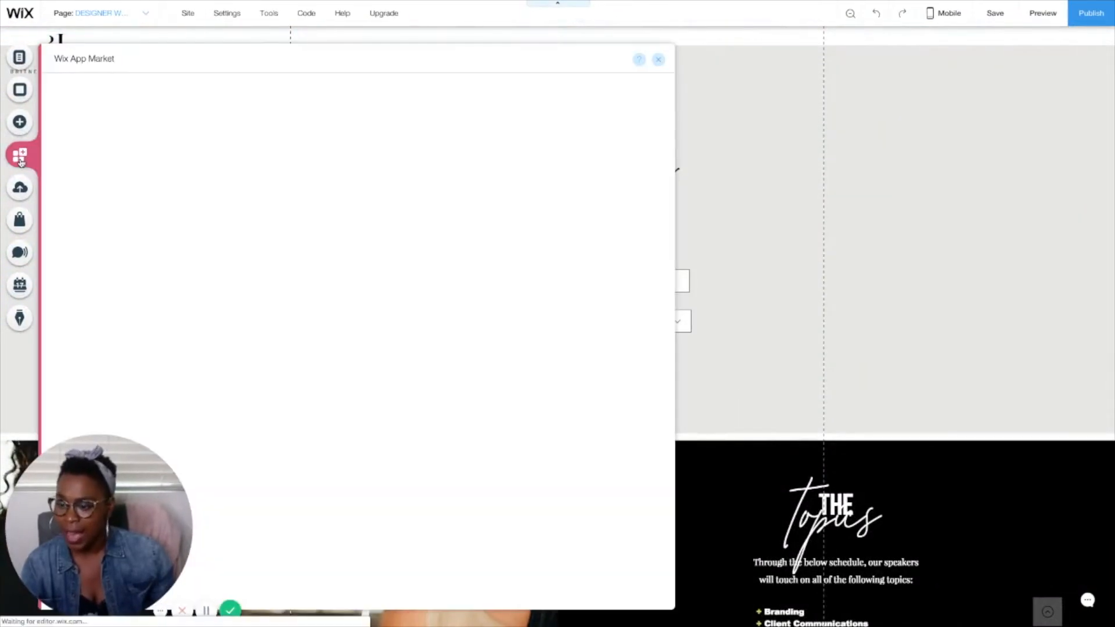
{"action": "left_click", "coordinate": [542, 90]}
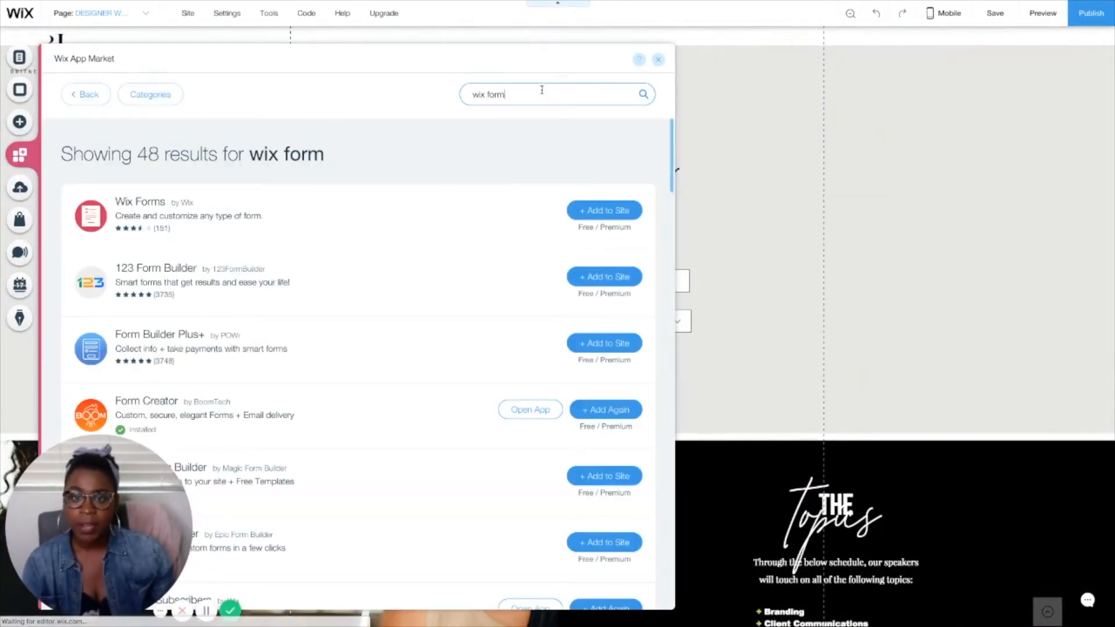
{"action": "left_click", "coordinate": [604, 210]}
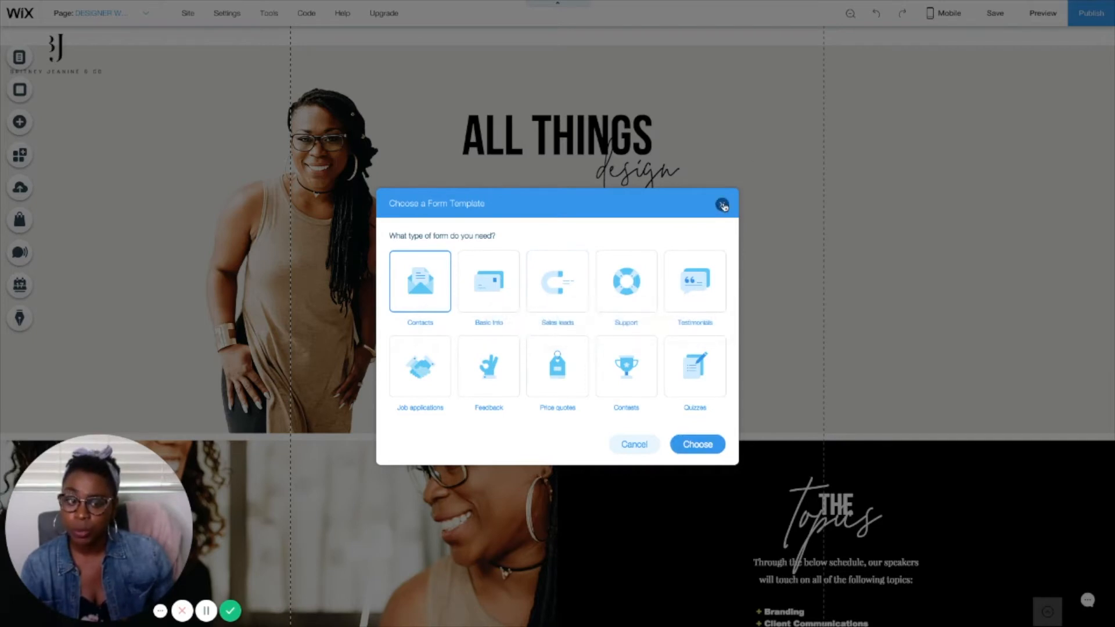
{"action": "left_click", "coordinate": [724, 206]}
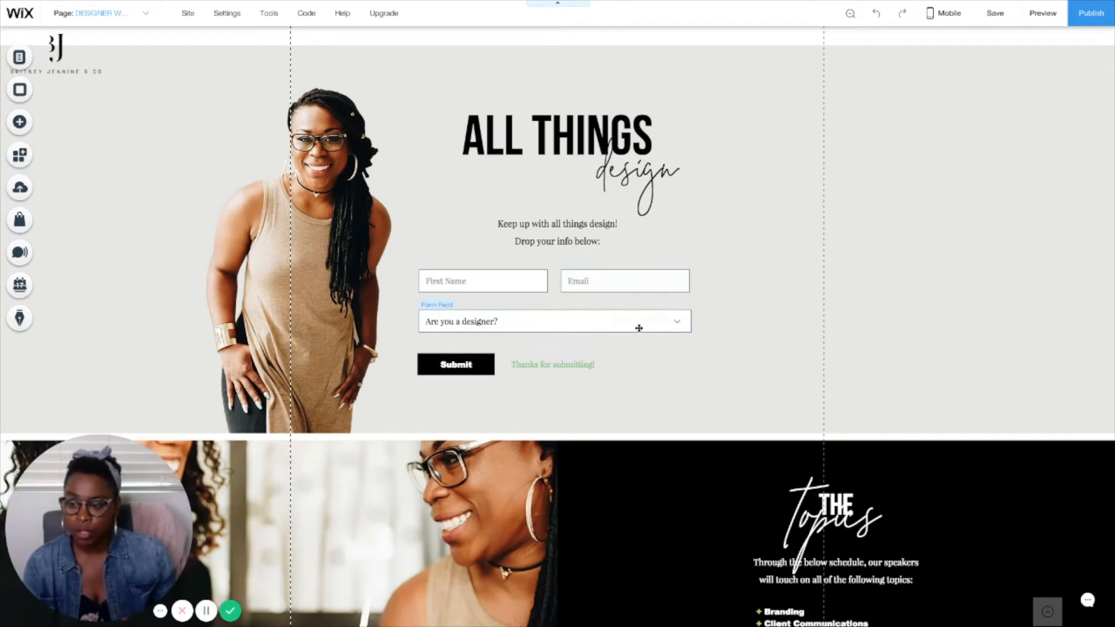
Step: Select the form's First Name field and widen it slightly toward the Email field
{"action": "left_click", "coordinate": [516, 284]}
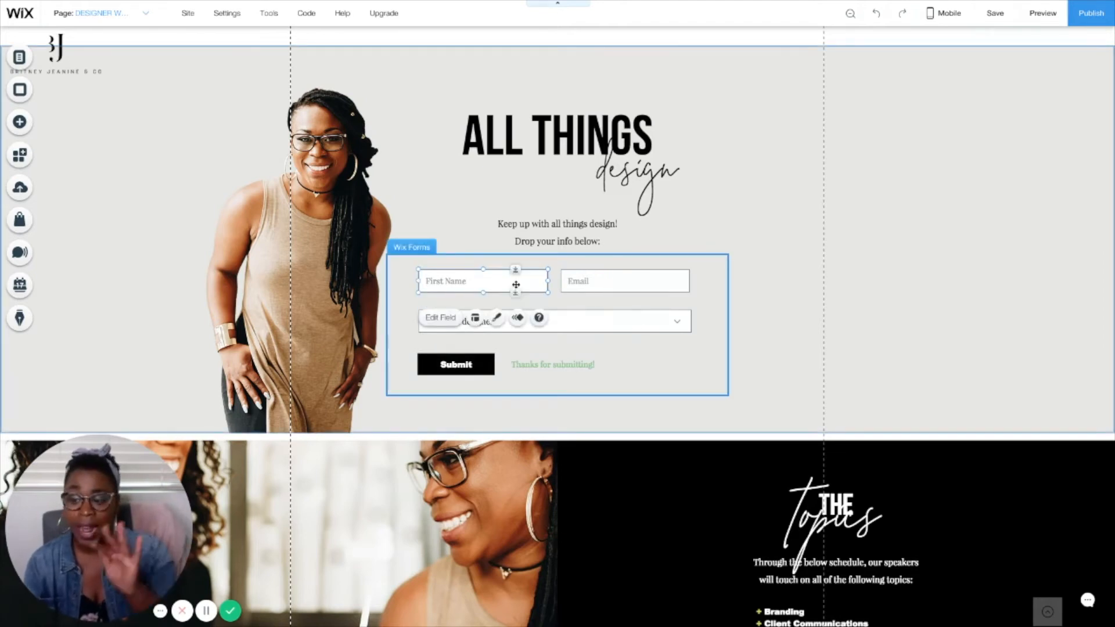
{"action": "left_click_drag", "start_coordinate": [503, 280], "coordinate": [547, 281]}
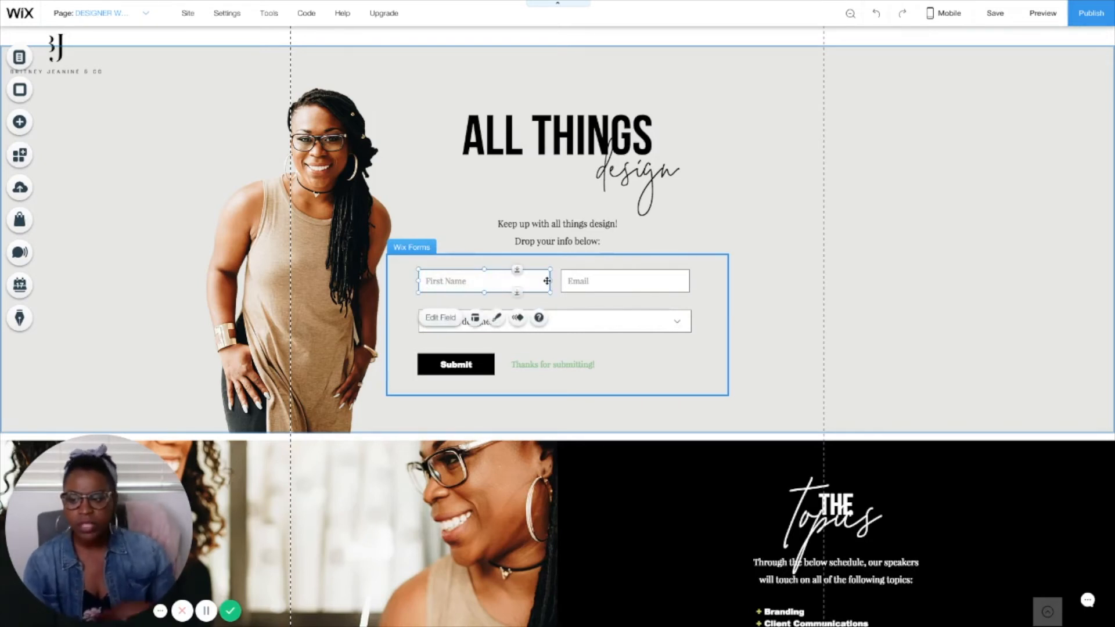
Step: Review the sign-up form's existing fields and the field types that can be added to it
{"action": "left_click", "coordinate": [714, 313]}
{"action": "left_click", "coordinate": [429, 225]}
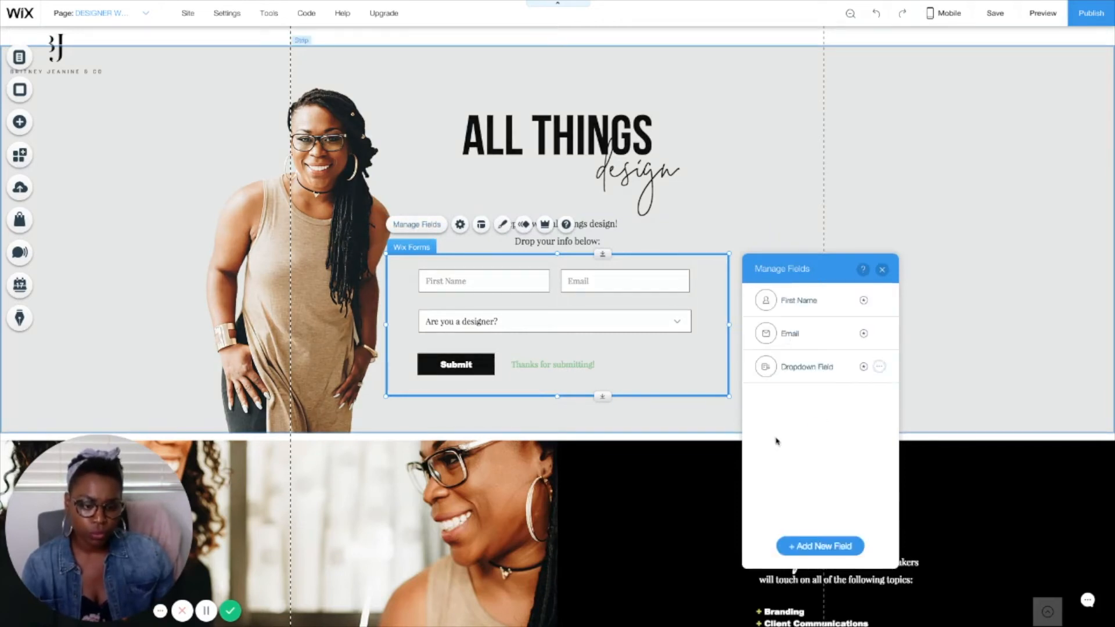
{"action": "left_click", "coordinate": [820, 547]}
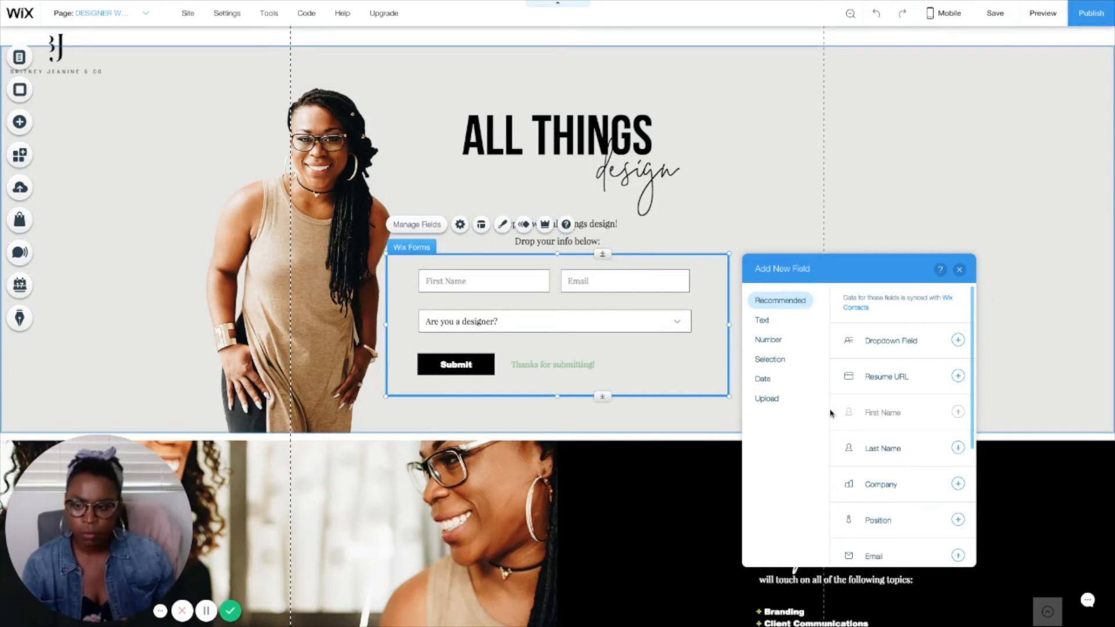
{"action": "left_click", "coordinate": [960, 270]}
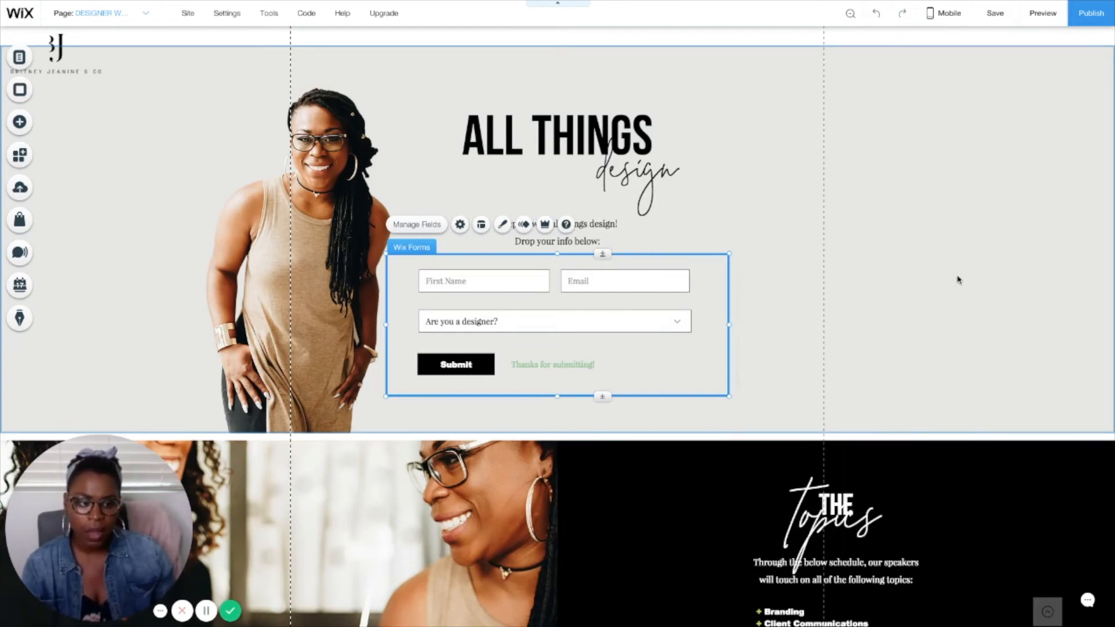
Step: Examine the First Name field's settings, including its displayed question, required option and Wix Contacts sync
{"action": "left_click", "coordinate": [456, 285]}
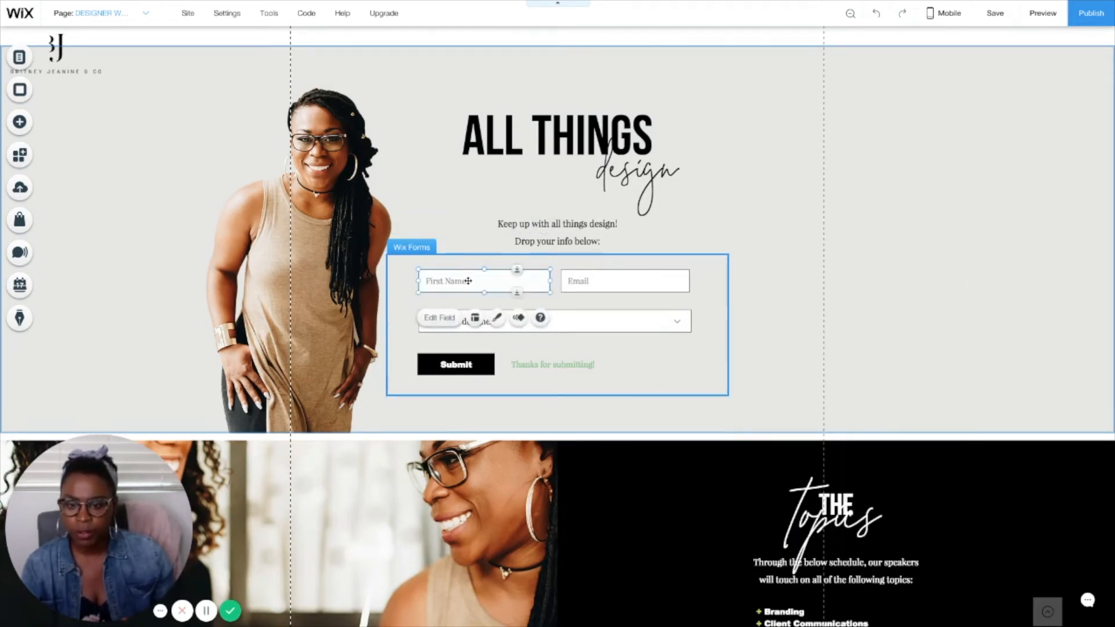
{"action": "left_click", "coordinate": [439, 319]}
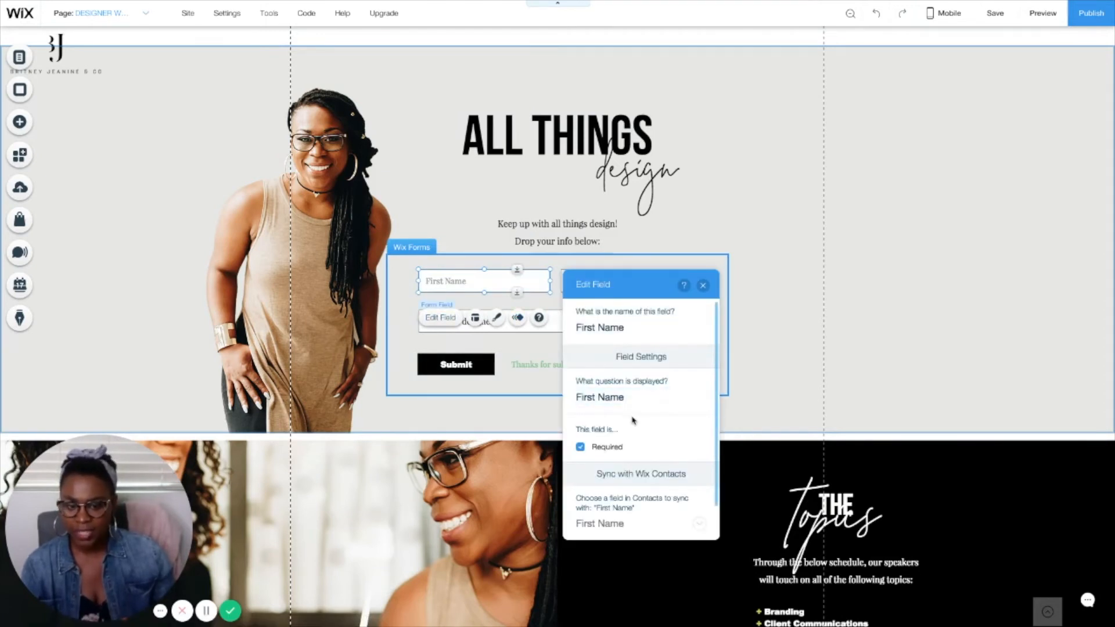
{"action": "scroll", "coordinate": [608, 458], "scroll_direction": "down", "scroll_amount": 1}
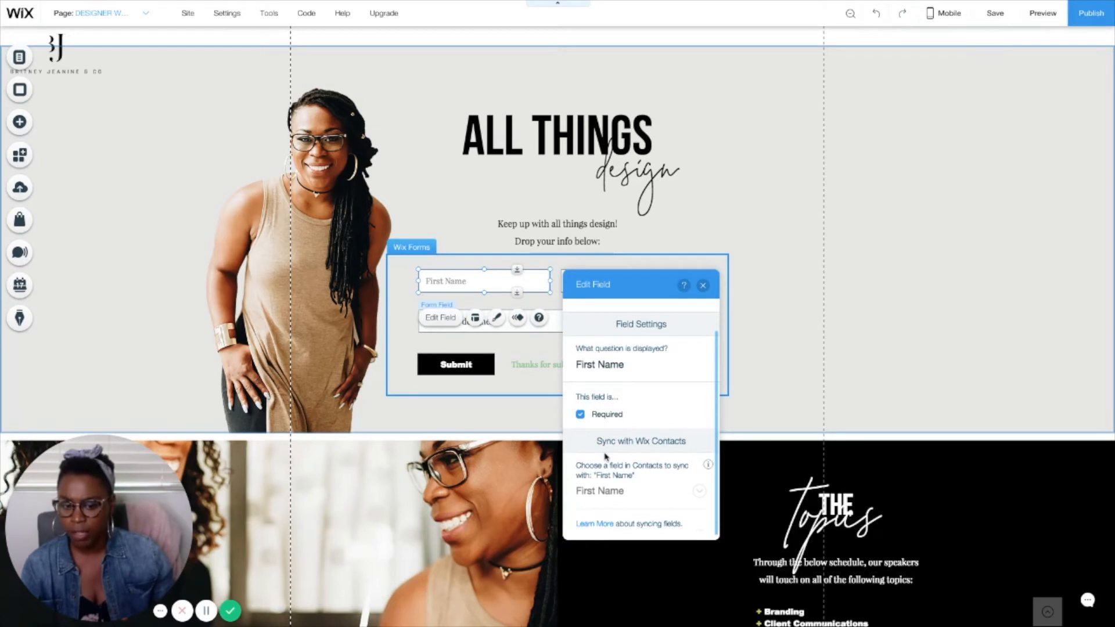
{"action": "left_click", "coordinate": [703, 285]}
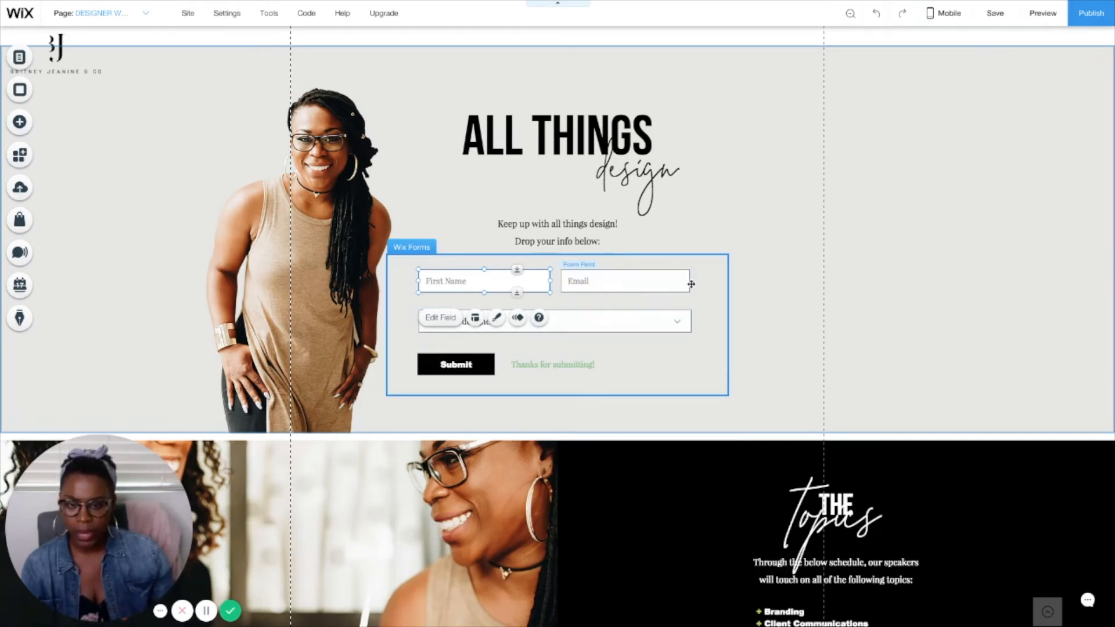
Step: Check the Email field's name, displayed question, required option and contact sync settings
{"action": "left_click", "coordinate": [678, 284]}
{"action": "left_click", "coordinate": [584, 319]}
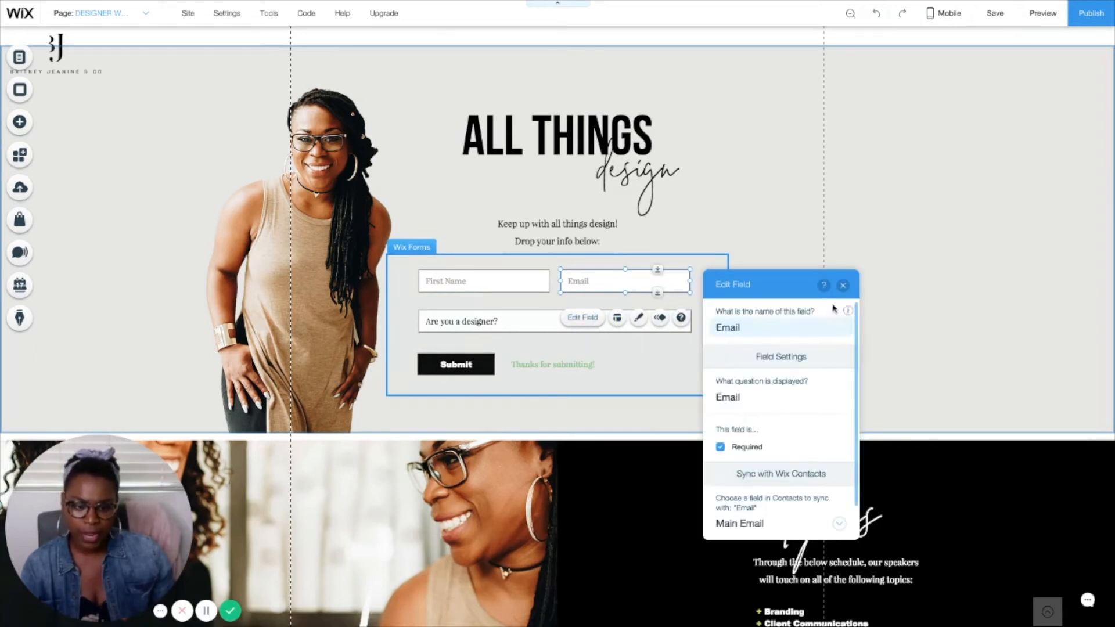
{"action": "left_click", "coordinate": [843, 285]}
Step: Review the list items of the "Are you a designer?" dropdown field
{"action": "left_click", "coordinate": [521, 322]}
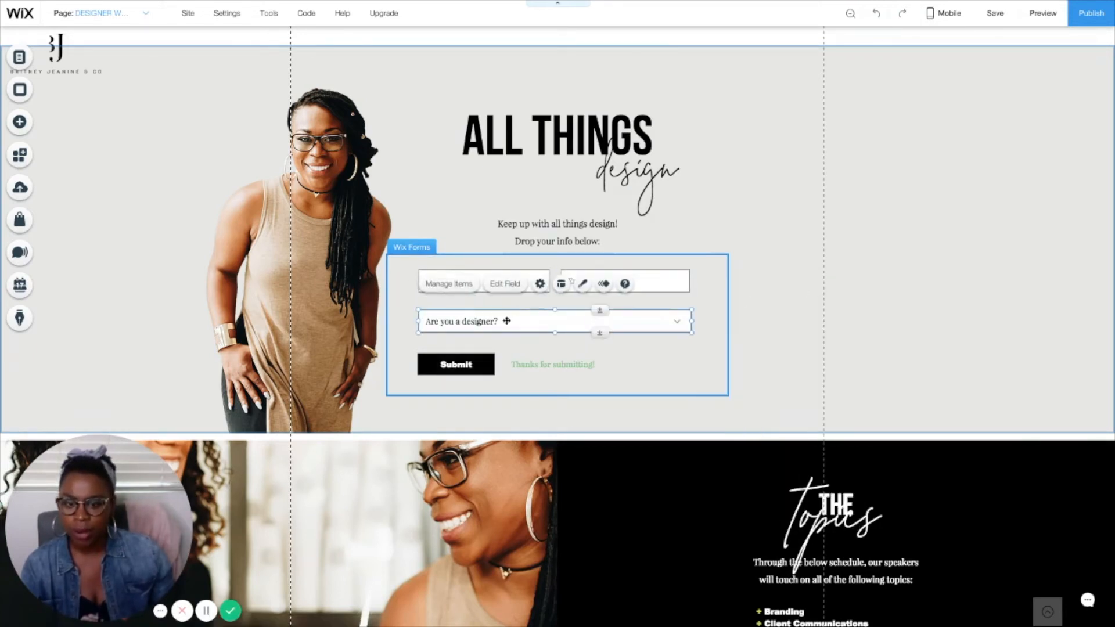
{"action": "left_click", "coordinate": [449, 284]}
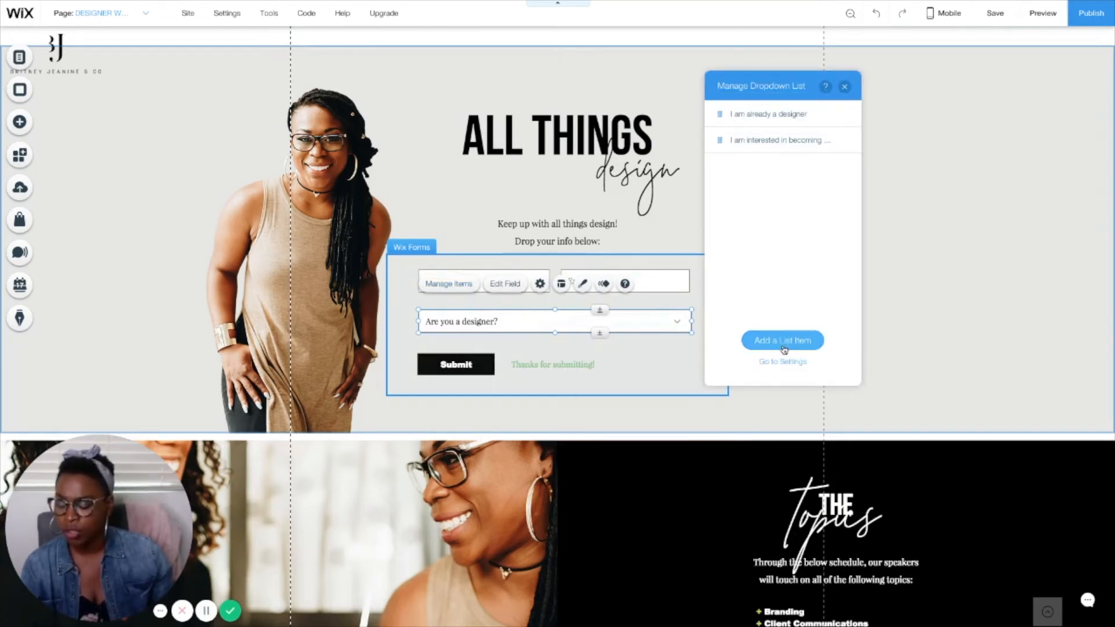
{"action": "left_click", "coordinate": [844, 87]}
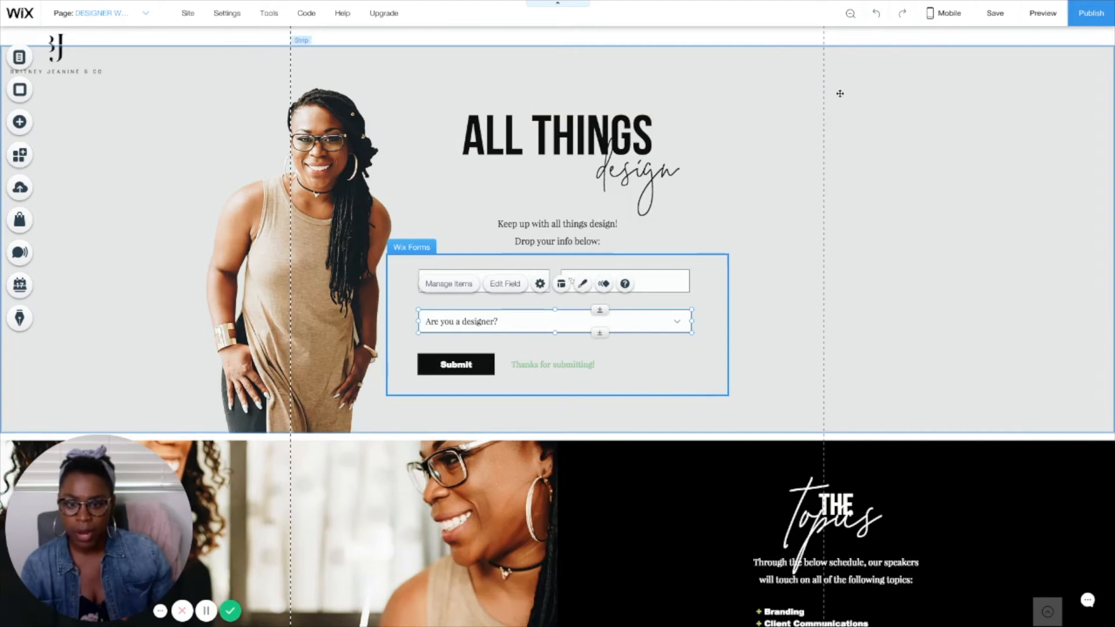
Step: Examine the form's settings for the submission message, form name, notification email and contact labels, and close them
{"action": "left_click", "coordinate": [728, 297]}
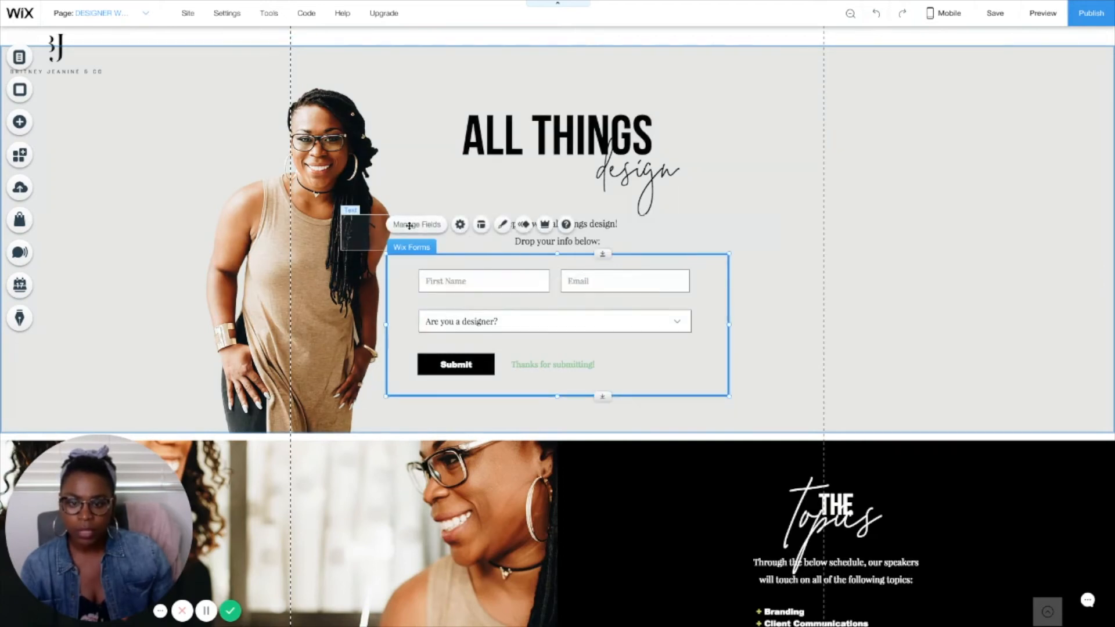
{"action": "left_click", "coordinate": [460, 224]}
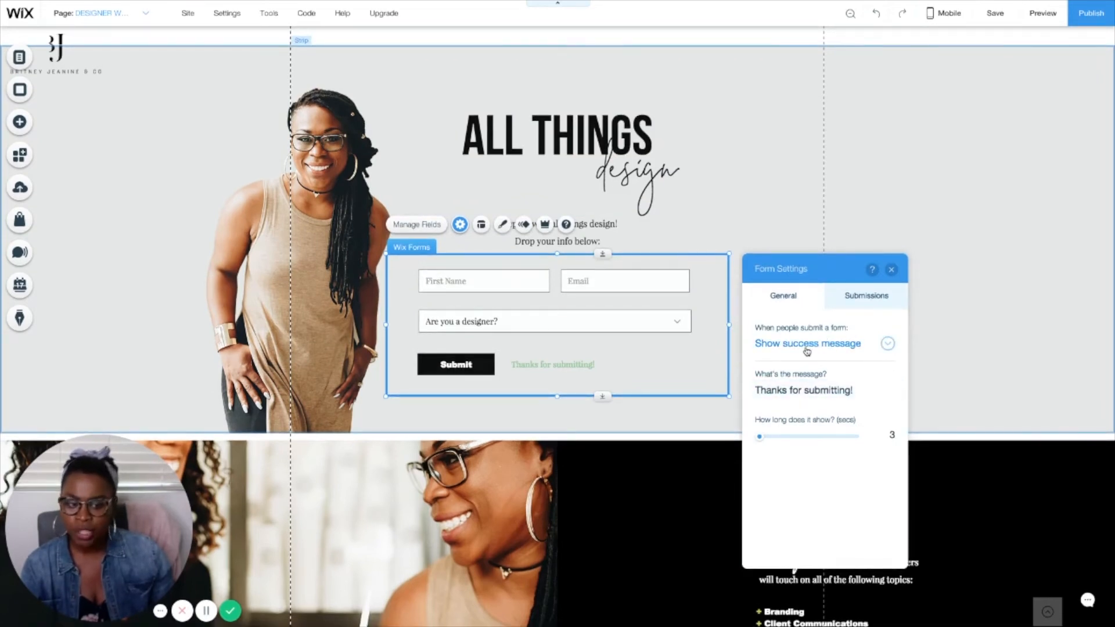
{"action": "left_click", "coordinate": [867, 300]}
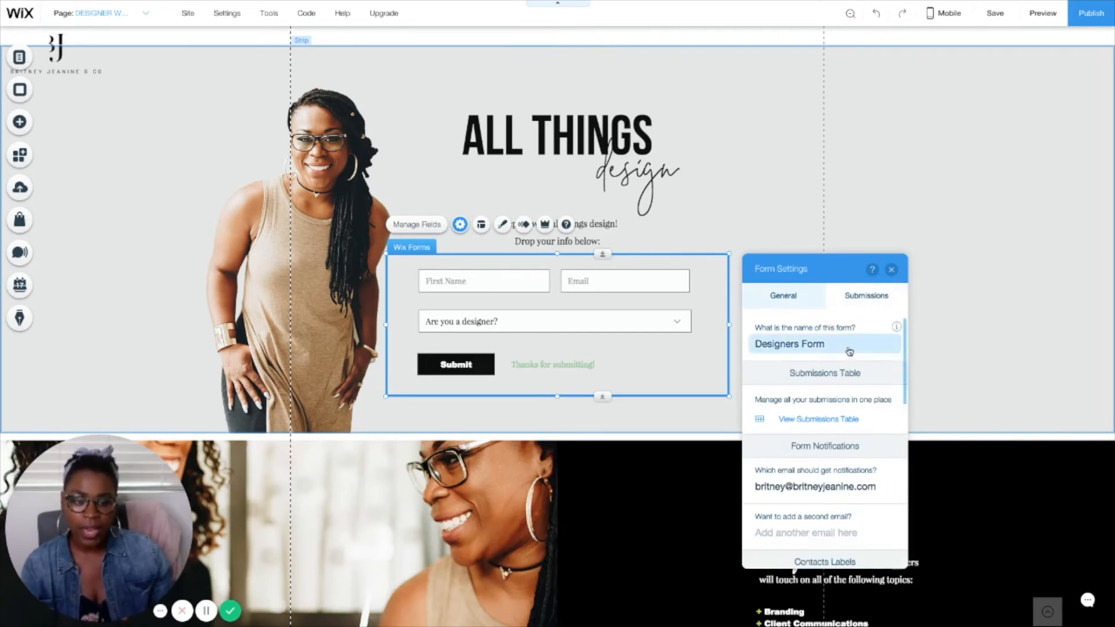
{"action": "scroll", "coordinate": [825, 354], "scroll_direction": "down", "scroll_amount": 2}
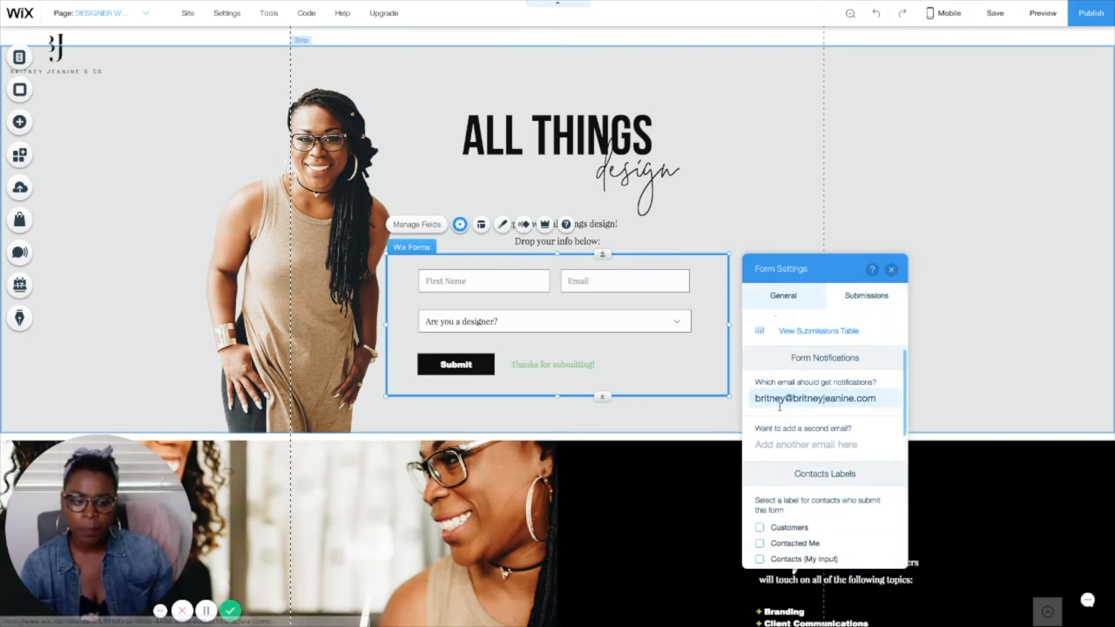
{"action": "scroll", "coordinate": [872, 402], "scroll_direction": "down", "scroll_amount": 4}
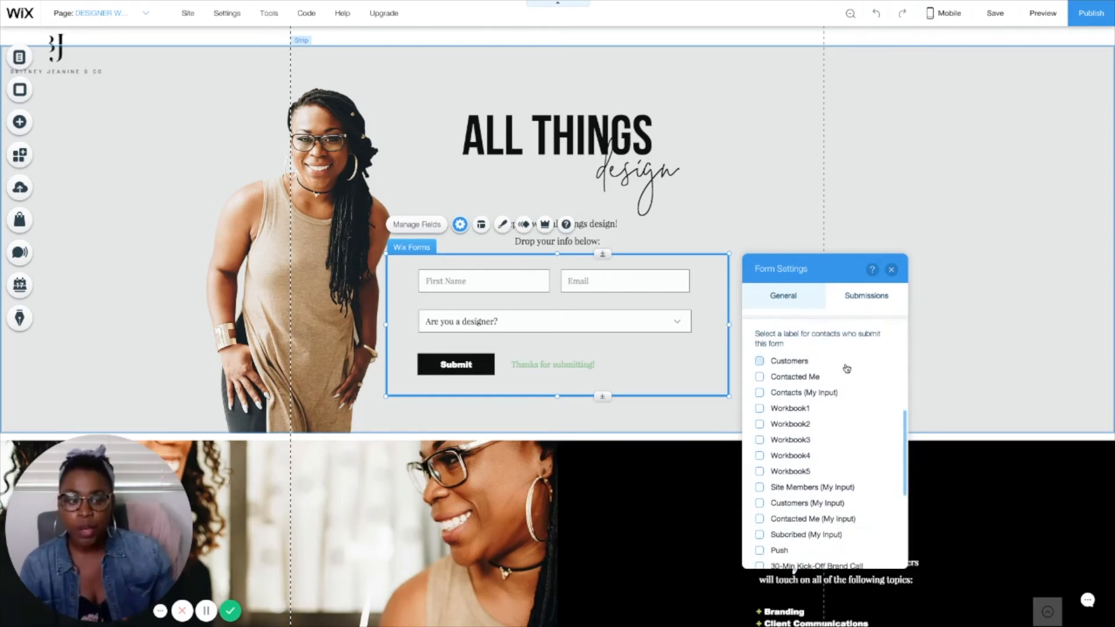
{"action": "scroll", "coordinate": [843, 517], "scroll_direction": "down", "scroll_amount": 1}
{"action": "scroll", "coordinate": [846, 521], "scroll_direction": "down", "scroll_amount": 1}
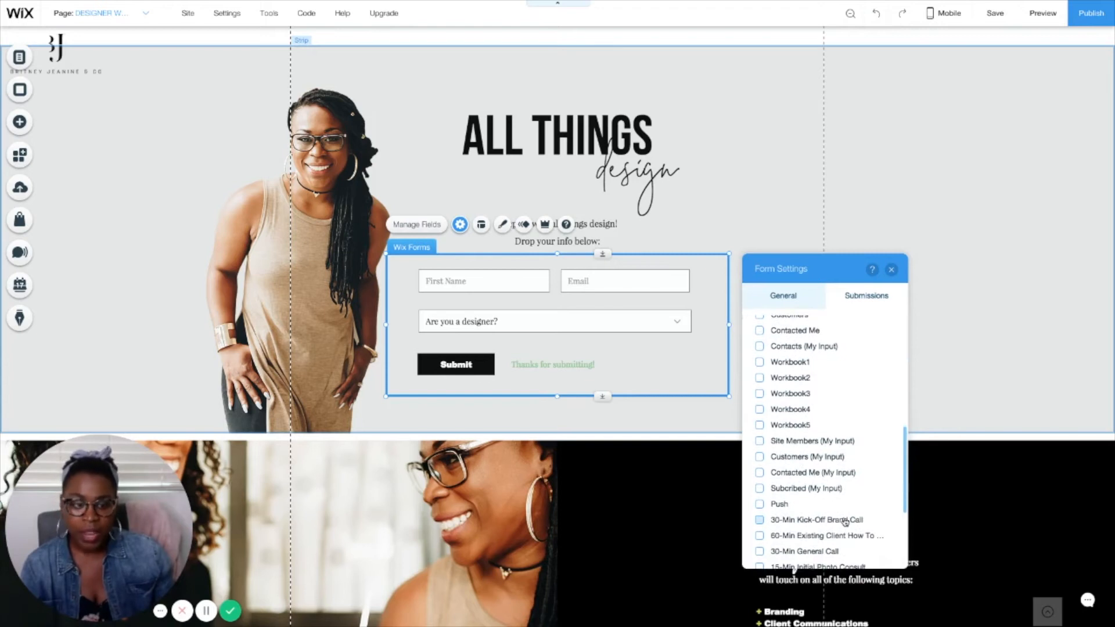
{"action": "scroll", "coordinate": [845, 522], "scroll_direction": "down", "scroll_amount": 3}
{"action": "scroll", "coordinate": [846, 521], "scroll_direction": "up", "scroll_amount": 2}
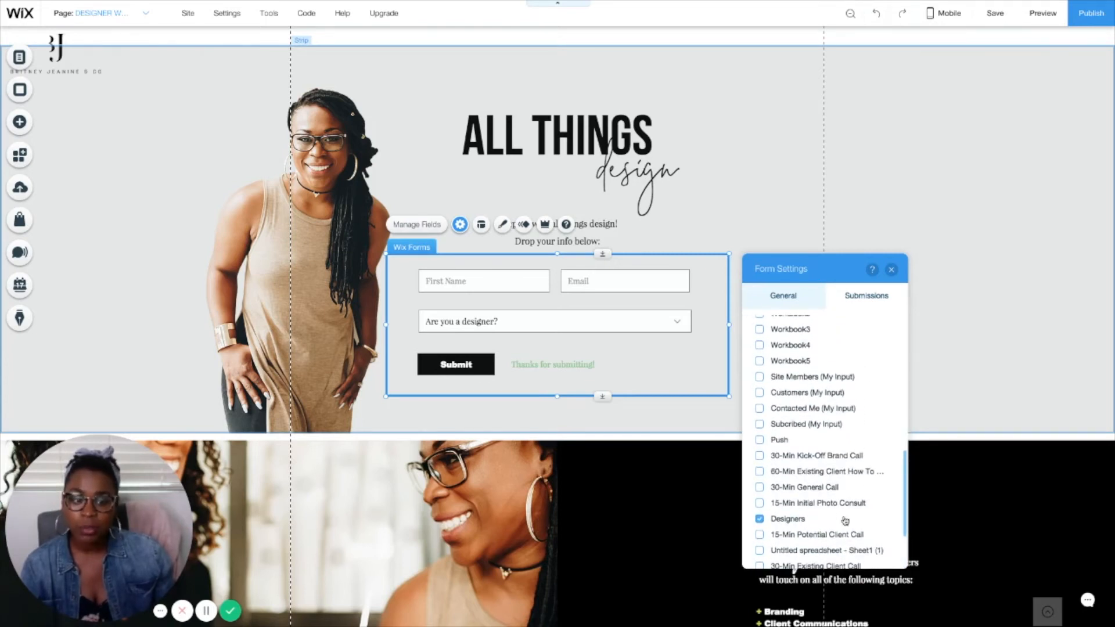
{"action": "scroll", "coordinate": [763, 459], "scroll_direction": "down", "scroll_amount": 4}
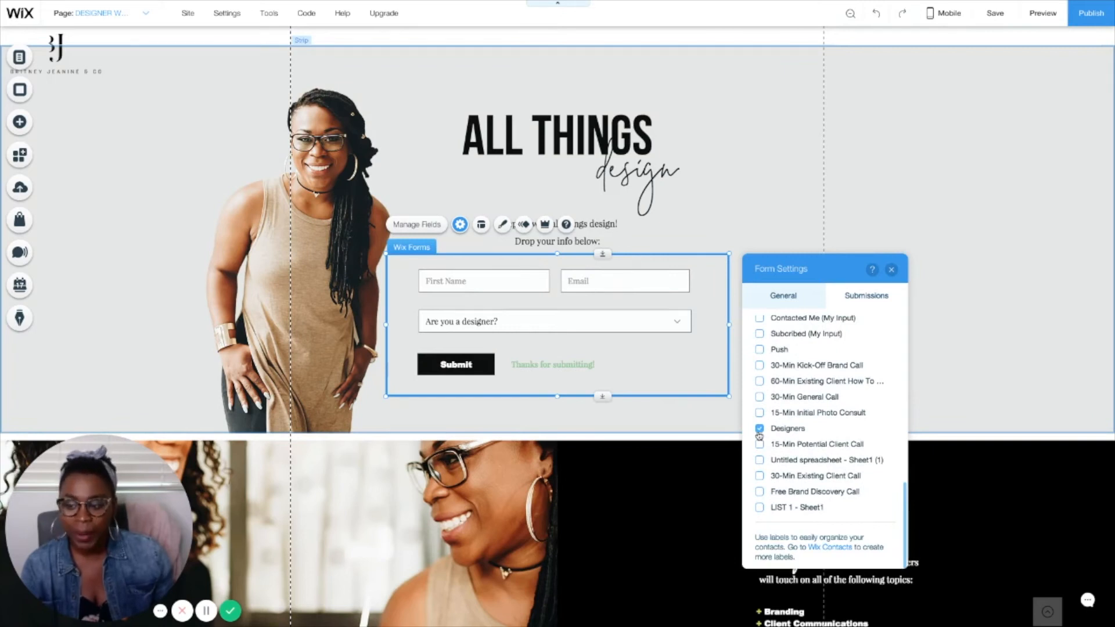
{"action": "left_click", "coordinate": [891, 270]}
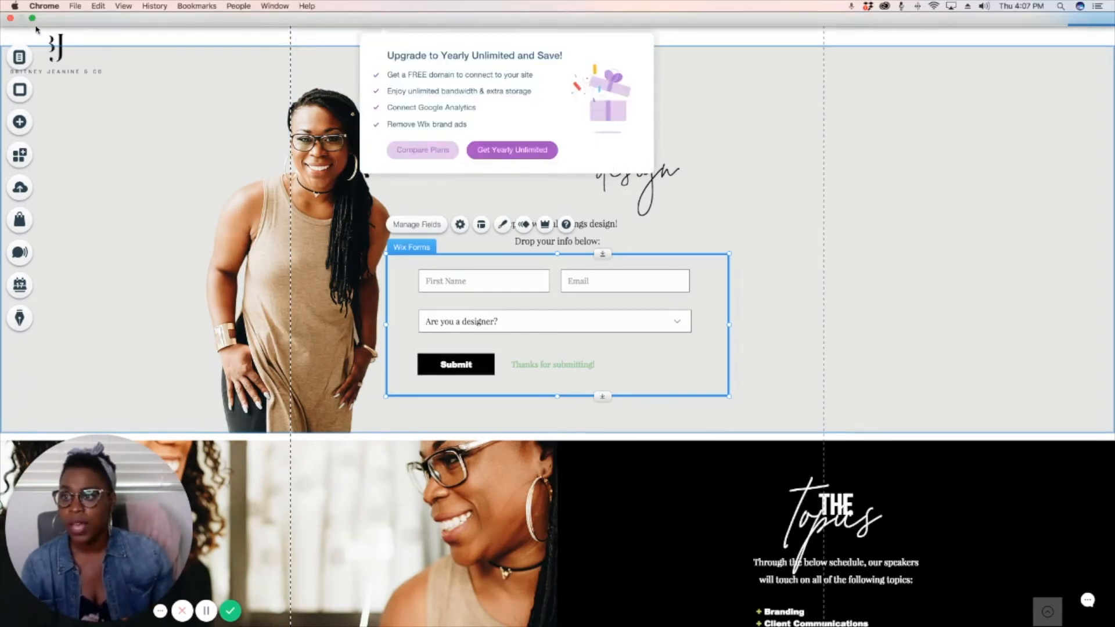
Step: Switch to the Wix Dashboard's New Automation page in full screen and deselect its title
{"action": "left_click", "coordinate": [33, 19]}
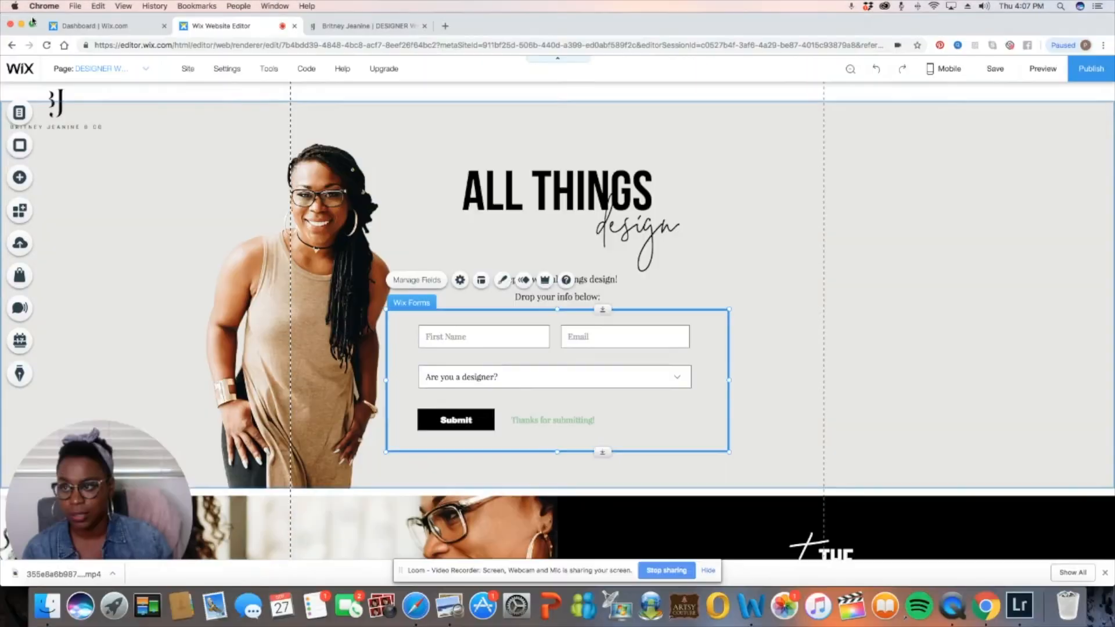
{"action": "left_click", "coordinate": [94, 26]}
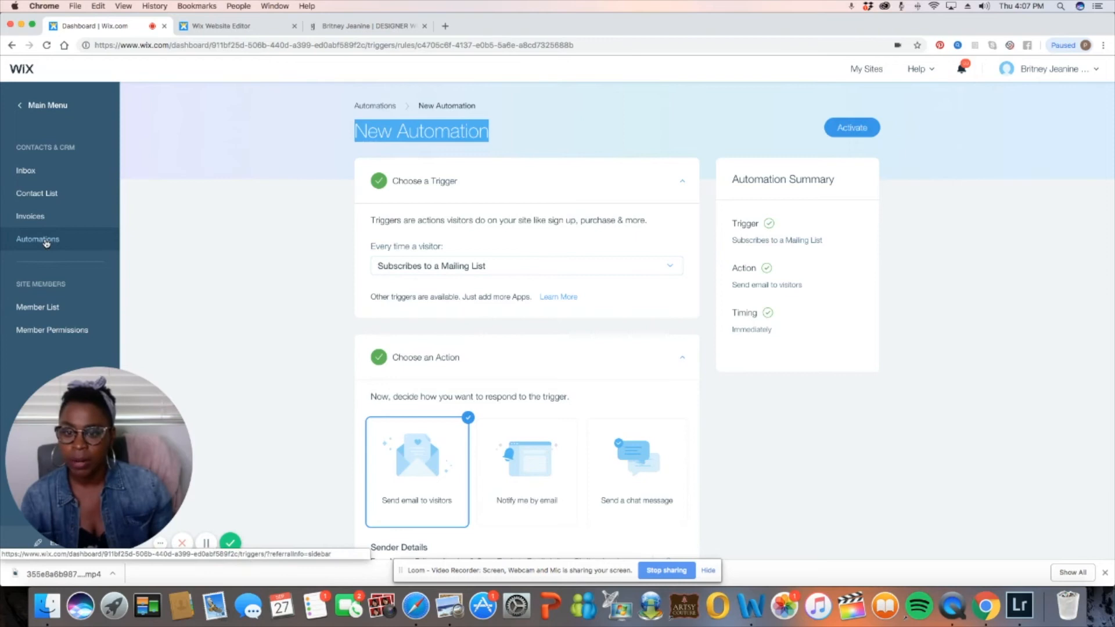
{"action": "left_click", "coordinate": [32, 25]}
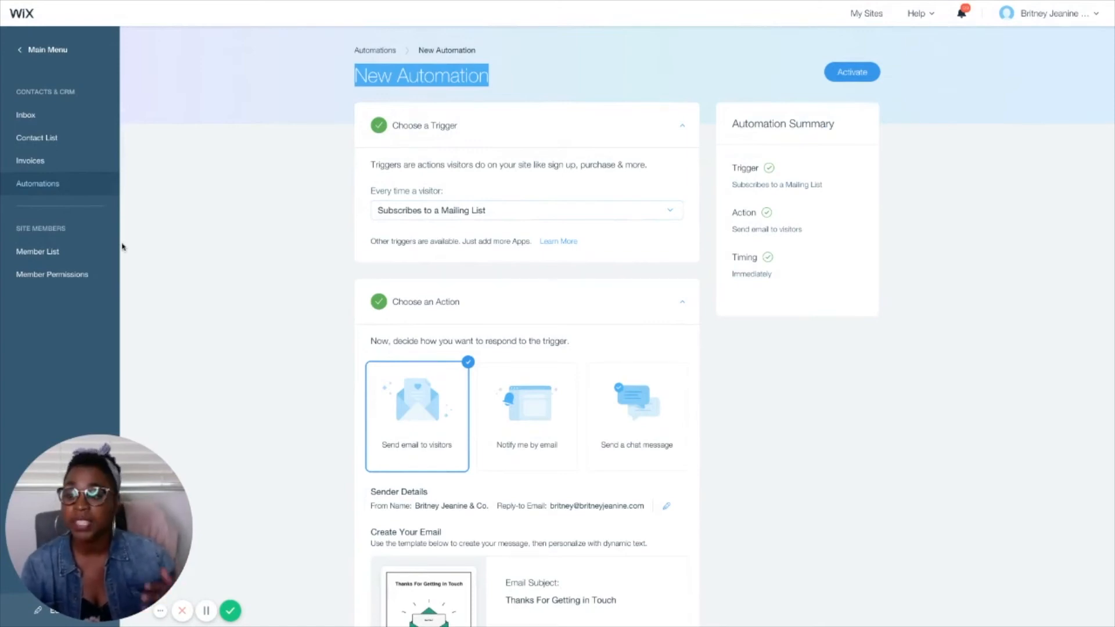
{"action": "left_click", "coordinate": [236, 281]}
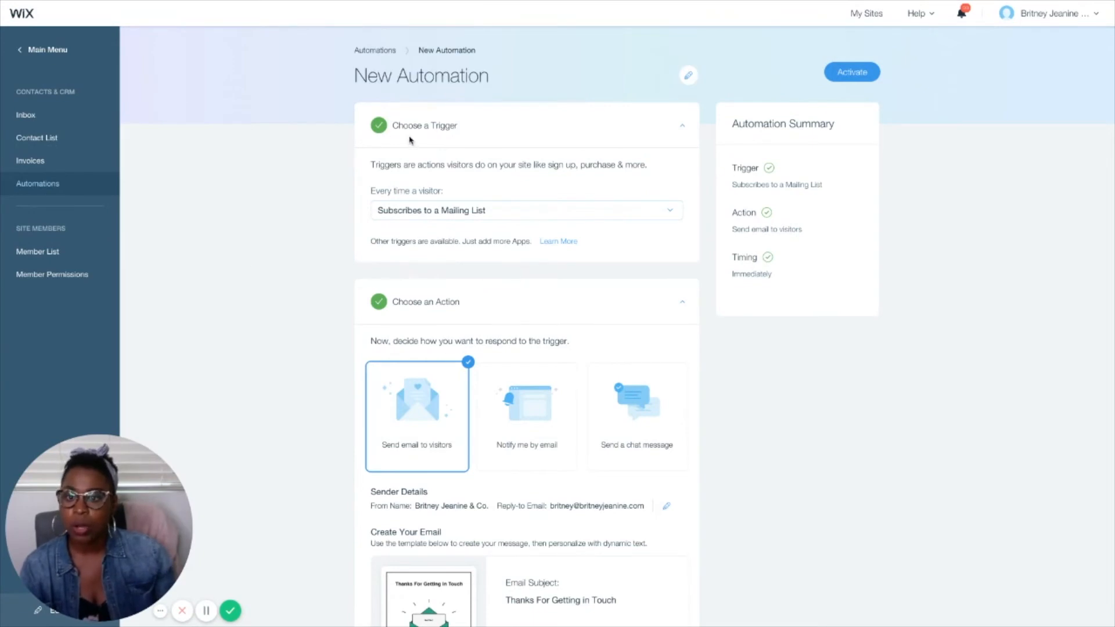
Step: Examine the visitor actions available as the automation's trigger and close the list without changing the selection
{"action": "scroll", "coordinate": [373, 192], "scroll_direction": "down", "scroll_amount": 1}
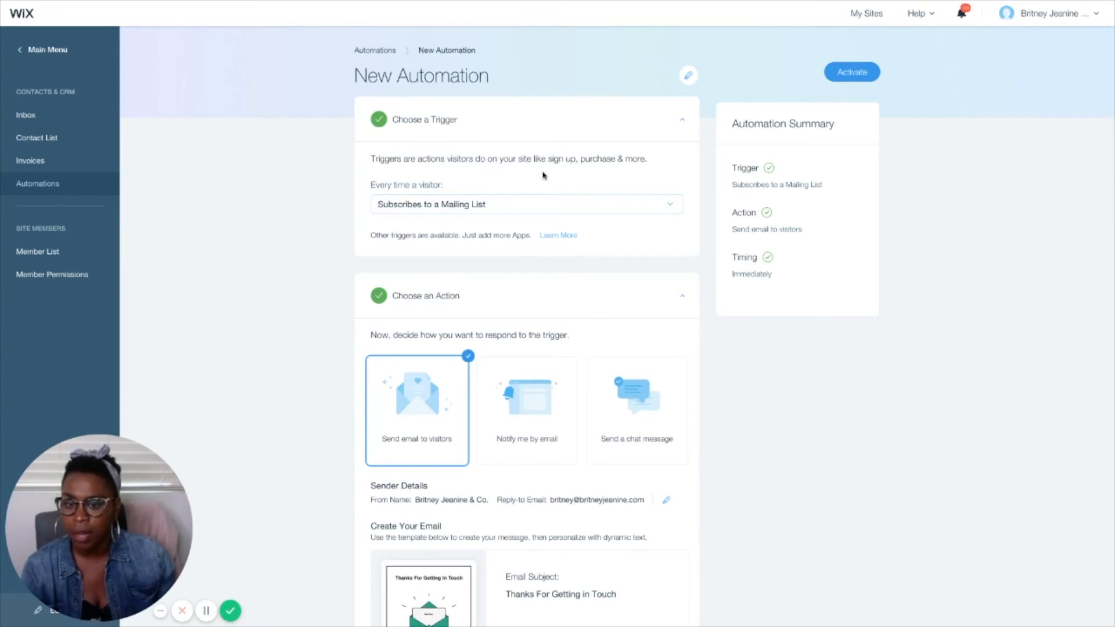
{"action": "left_click", "coordinate": [546, 205]}
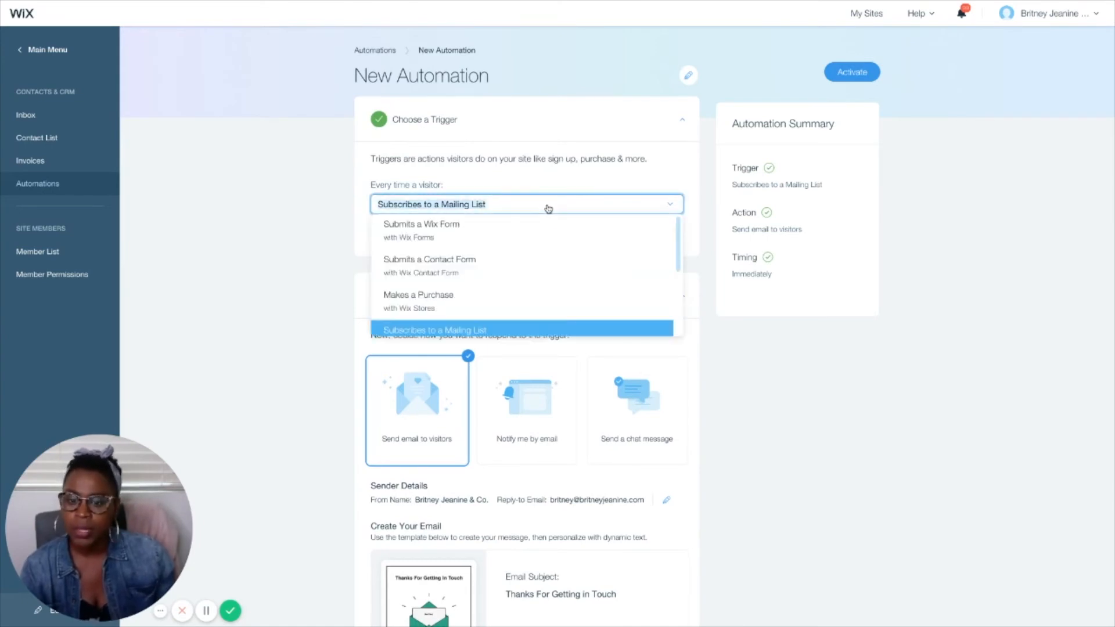
{"action": "scroll", "coordinate": [547, 221], "scroll_direction": "up", "scroll_amount": 1}
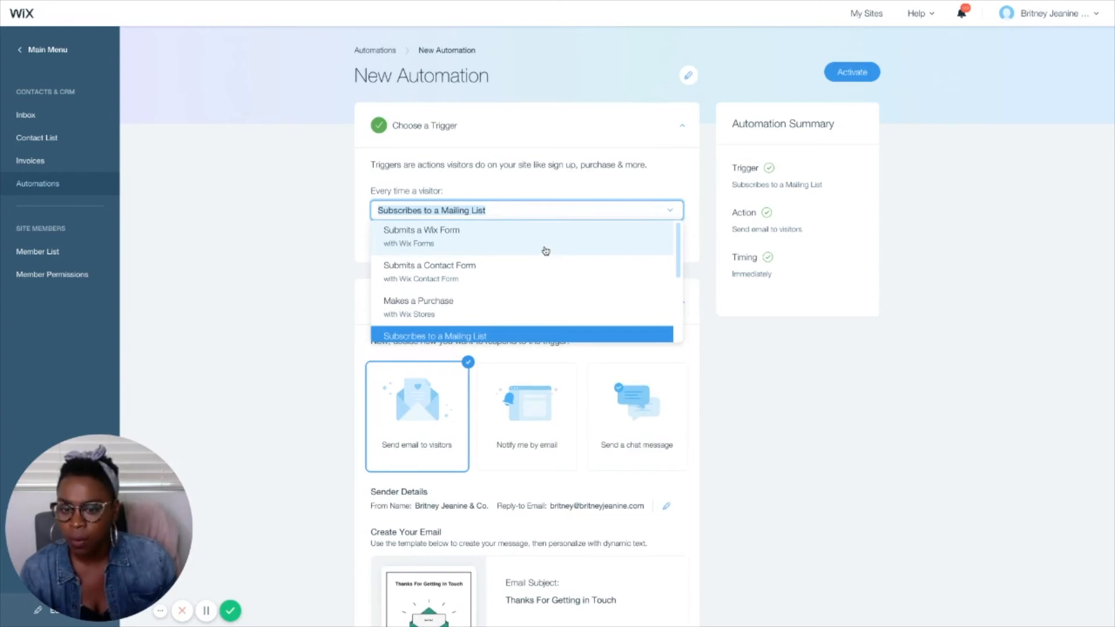
{"action": "scroll", "coordinate": [546, 251], "scroll_direction": "down", "scroll_amount": 1}
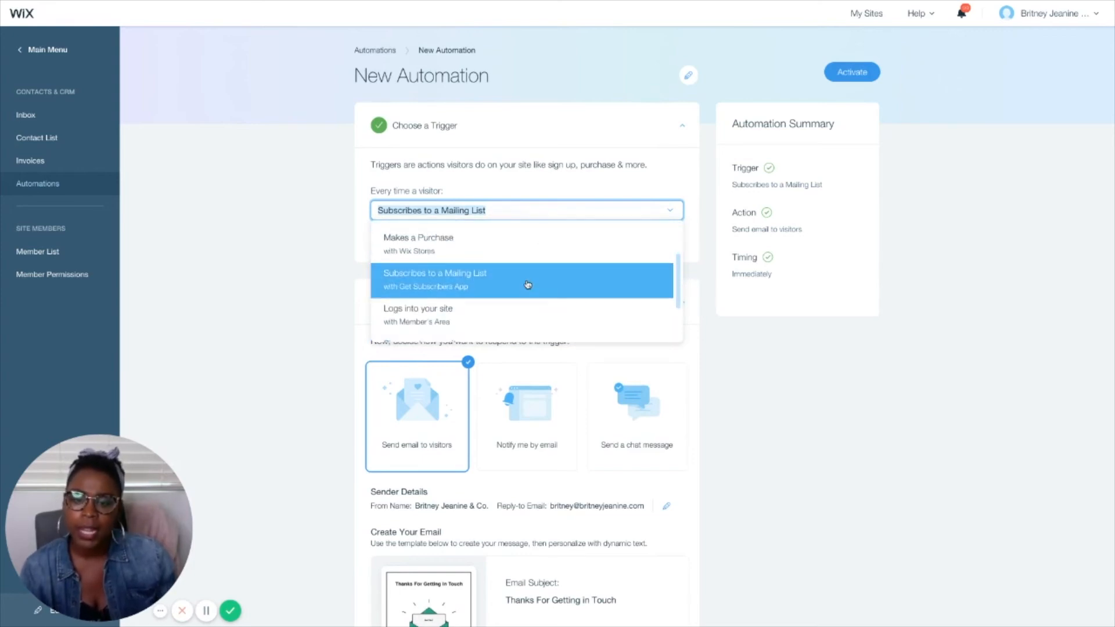
{"action": "scroll", "coordinate": [527, 284], "scroll_direction": "down", "scroll_amount": 1}
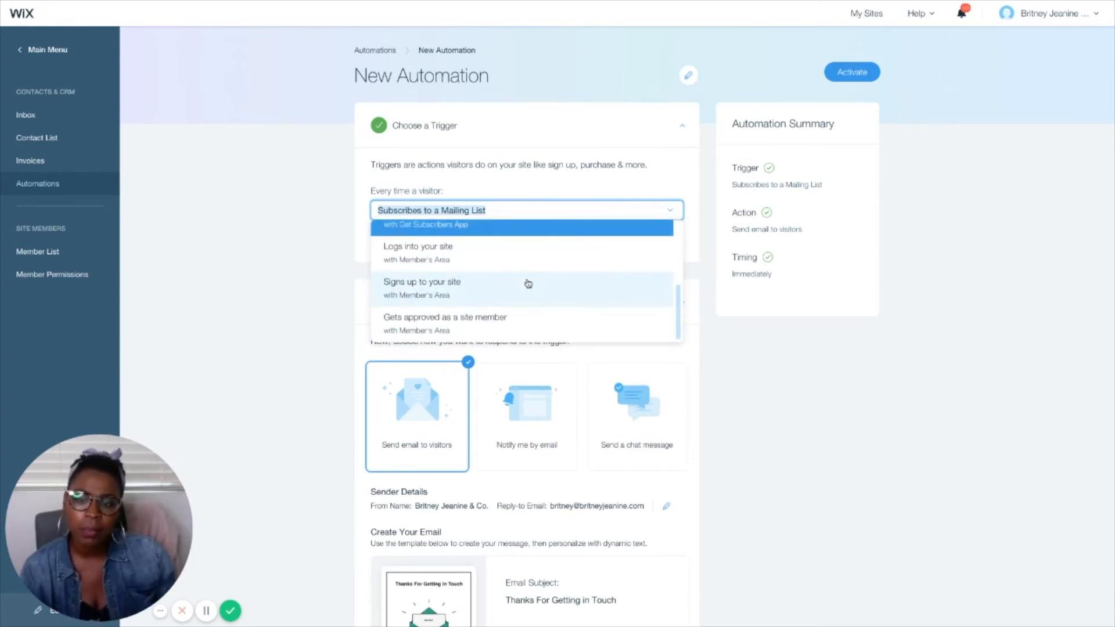
{"action": "left_click", "coordinate": [308, 264]}
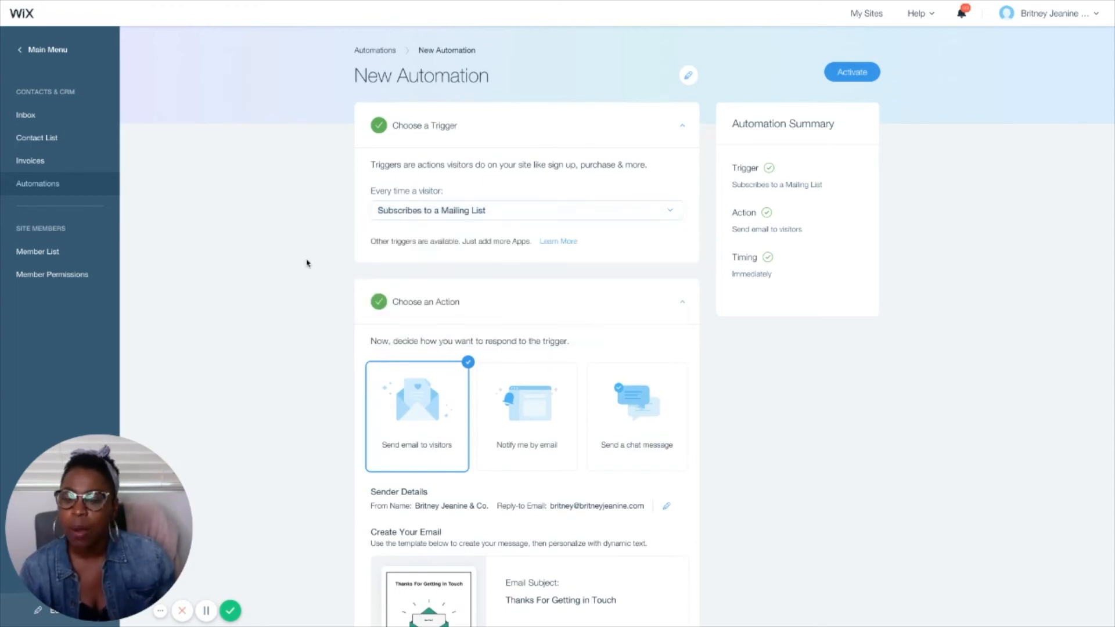
Step: Choose Subscribes to a Mailing List as the automation's trigger
{"action": "double_click", "coordinate": [423, 211]}
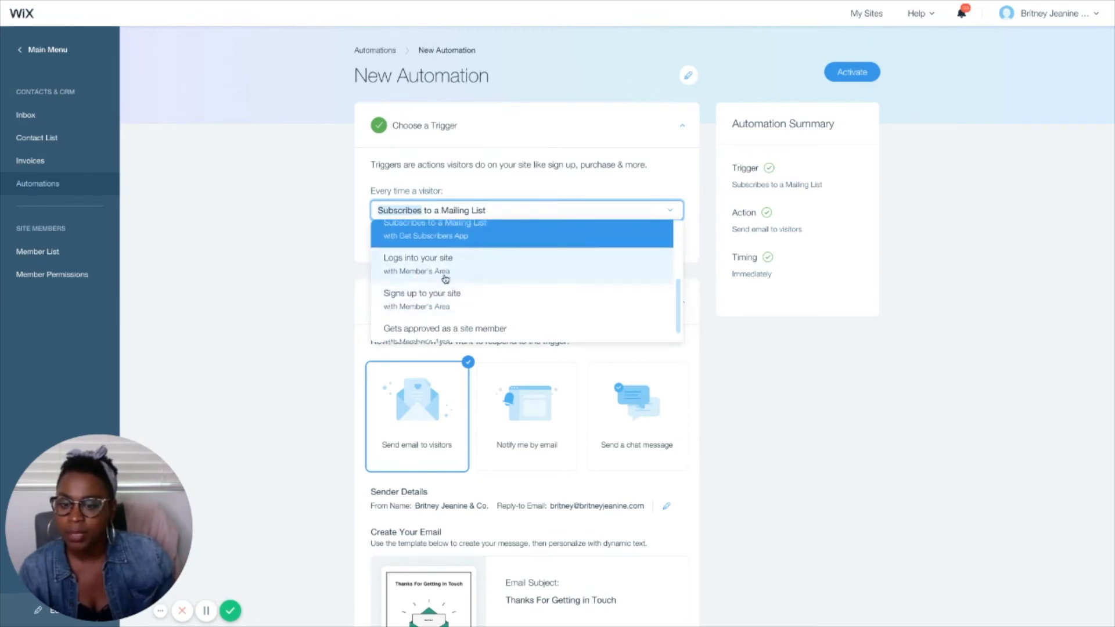
{"action": "scroll", "coordinate": [465, 284], "scroll_direction": "up", "scroll_amount": 1}
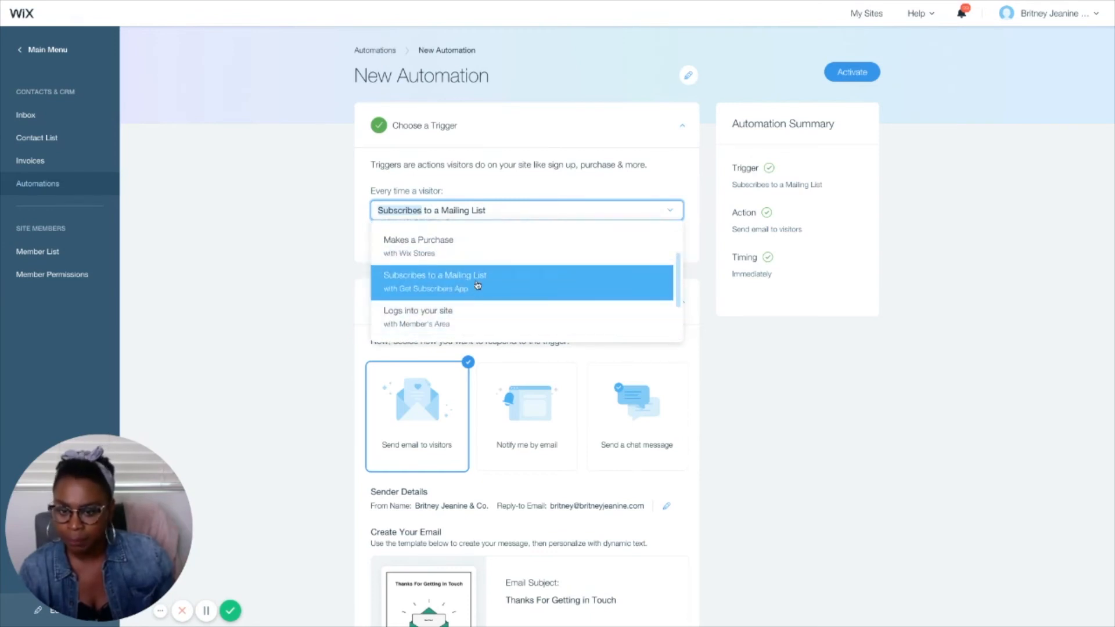
{"action": "left_click", "coordinate": [478, 285]}
Step: Review the automation's response action, sender details, email template and send timing
{"action": "scroll", "coordinate": [250, 294], "scroll_direction": "down", "scroll_amount": 2}
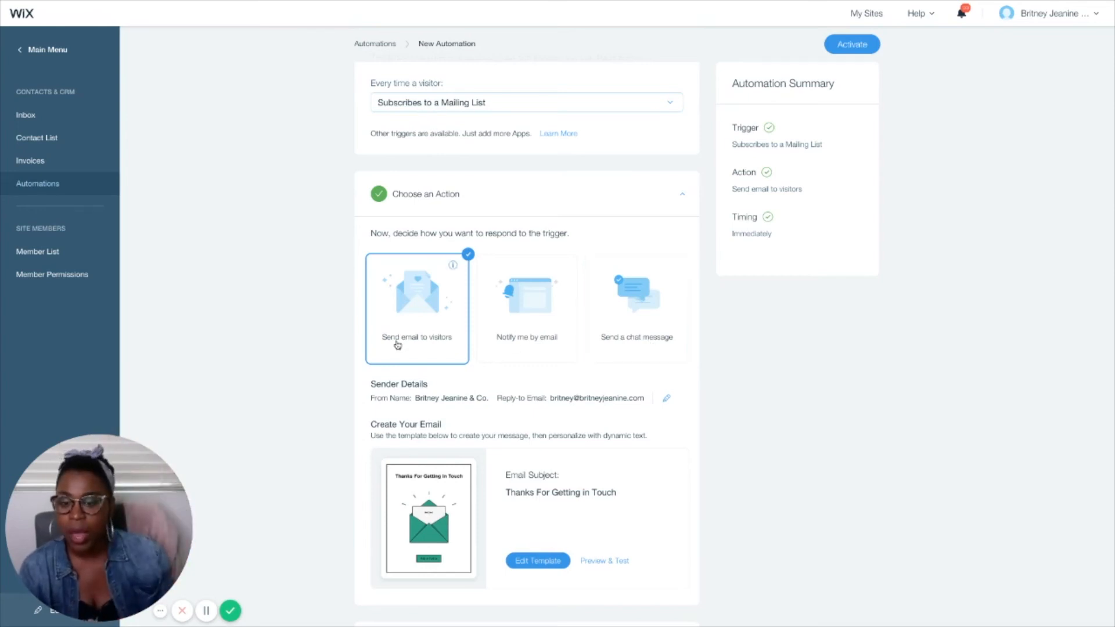
{"action": "scroll", "coordinate": [360, 355], "scroll_direction": "down", "scroll_amount": 2}
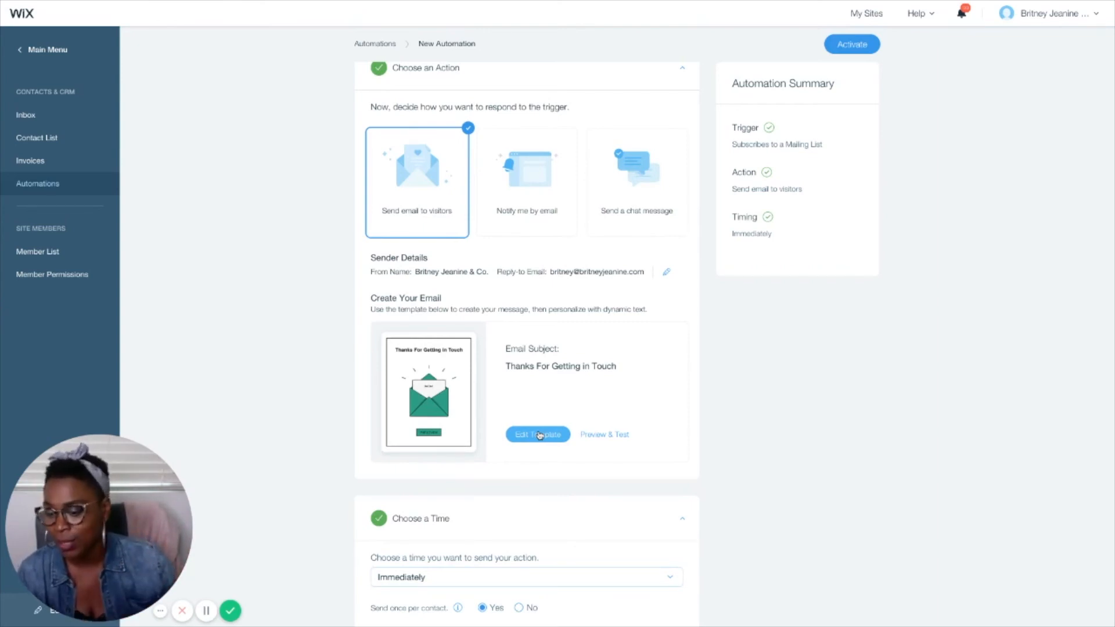
{"action": "scroll", "coordinate": [700, 441], "scroll_direction": "down", "scroll_amount": 2}
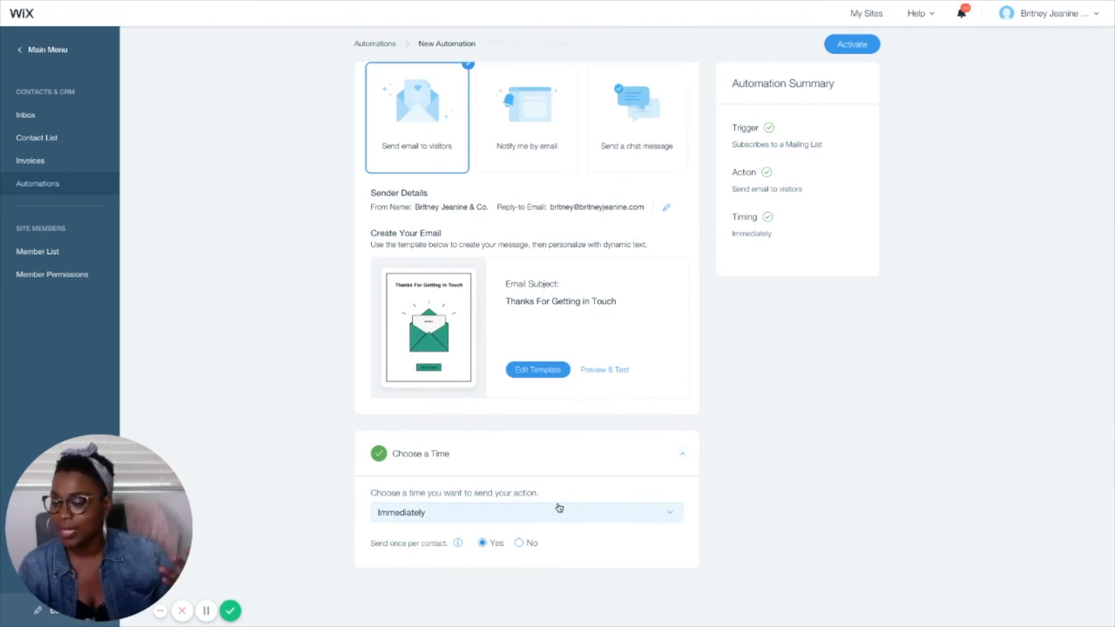
Step: Examine the available send-time options for the automation's action and close the list without changing the selection
{"action": "left_click", "coordinate": [557, 509]}
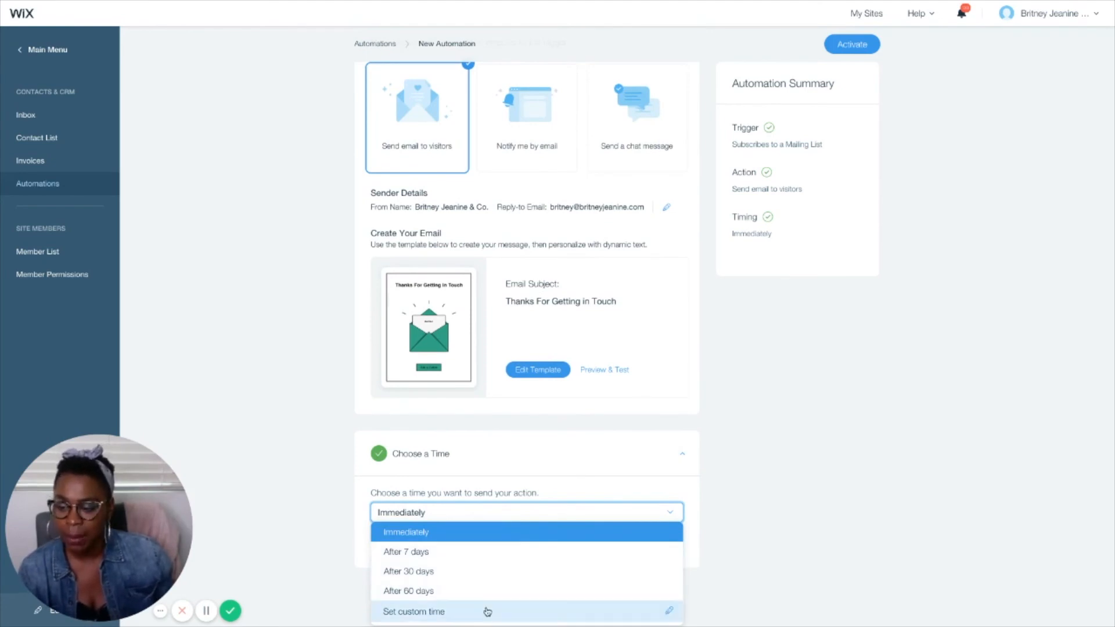
{"action": "left_click", "coordinate": [313, 481]}
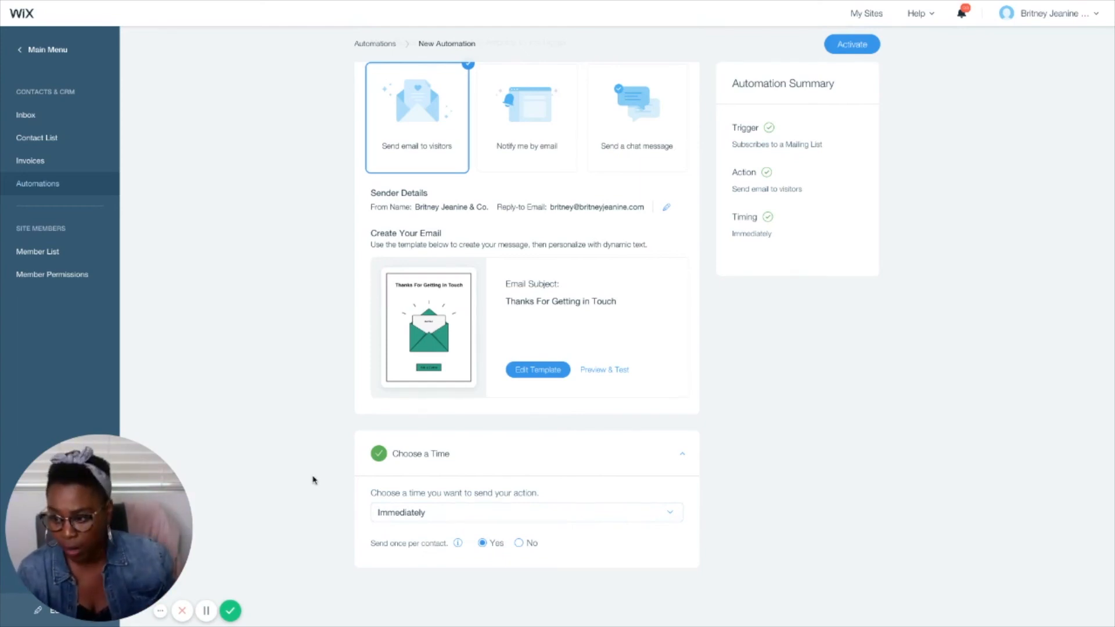
Step: Change the automation's trigger to Submits a Wix Form and select Sales leads Form as the form name
{"action": "scroll", "coordinate": [295, 415], "scroll_direction": "up", "scroll_amount": 2}
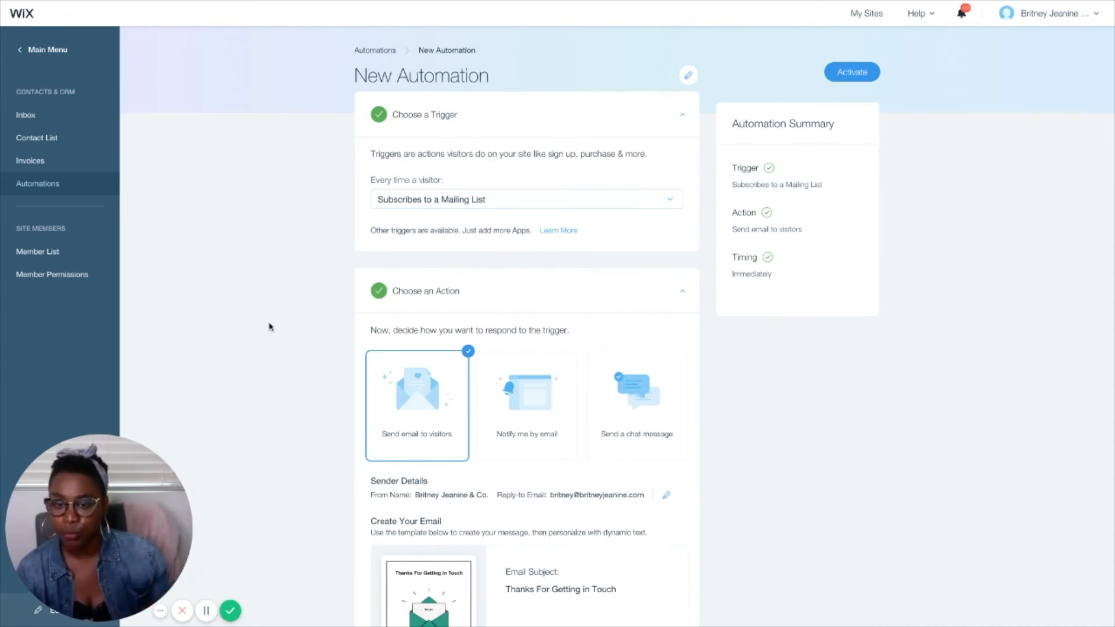
{"action": "left_click", "coordinate": [509, 197]}
{"action": "scroll", "coordinate": [521, 232], "scroll_direction": "up", "scroll_amount": 2}
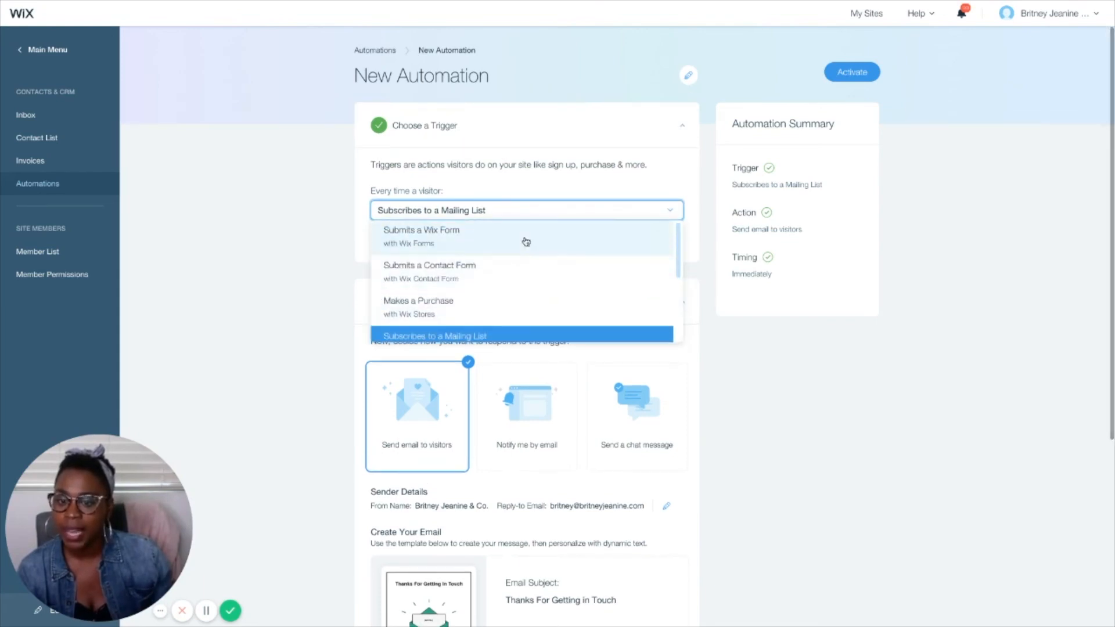
{"action": "left_click", "coordinate": [455, 243]}
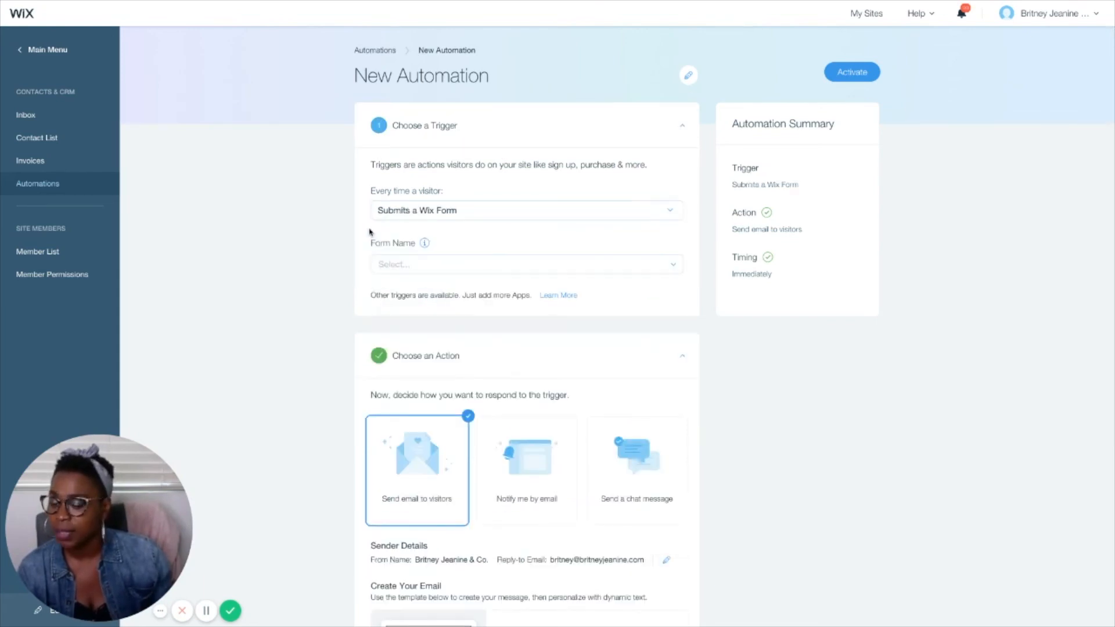
{"action": "left_click", "coordinate": [386, 264]}
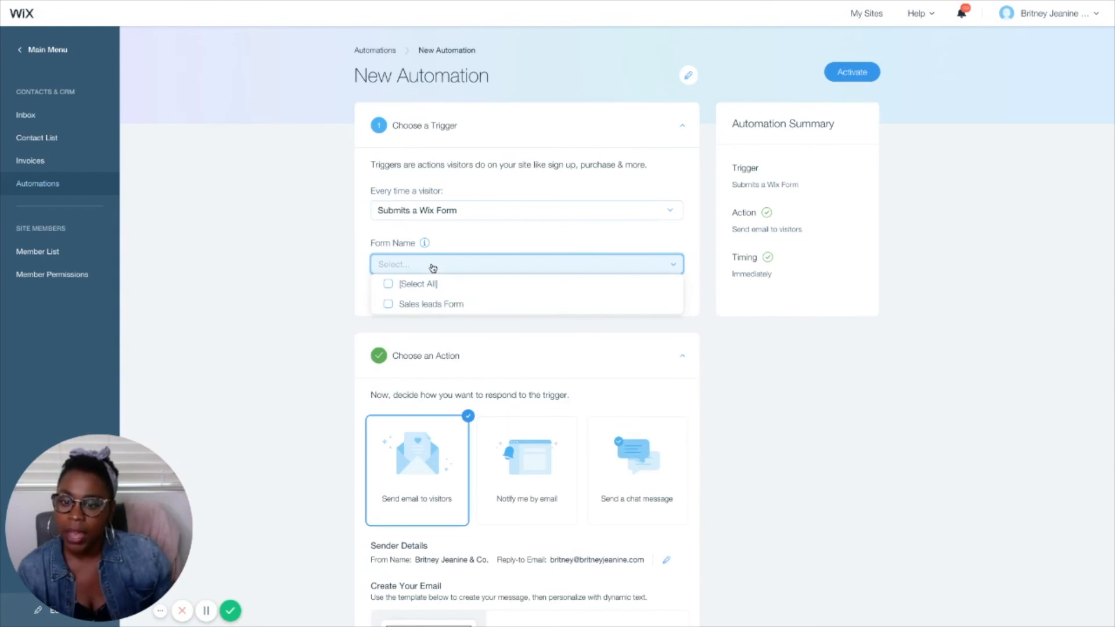
{"action": "scroll", "coordinate": [418, 294], "scroll_direction": "down", "scroll_amount": 1}
{"action": "left_click", "coordinate": [388, 270]}
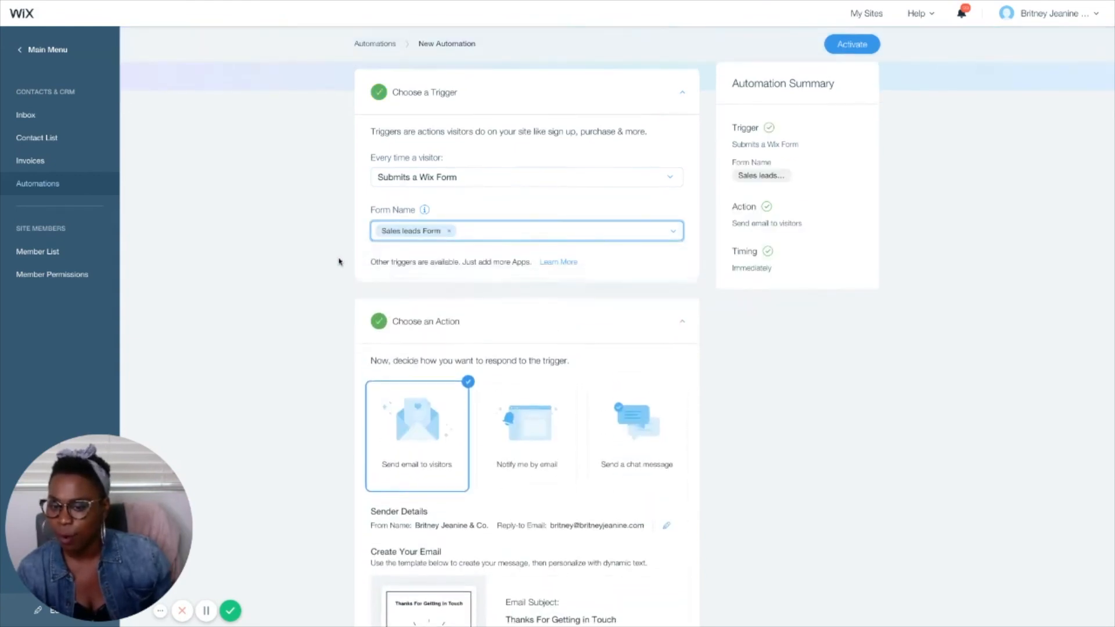
Step: Review the visitor email action, its template and the send timing for the Wix Form trigger
{"action": "scroll", "coordinate": [312, 243], "scroll_direction": "down", "scroll_amount": 2}
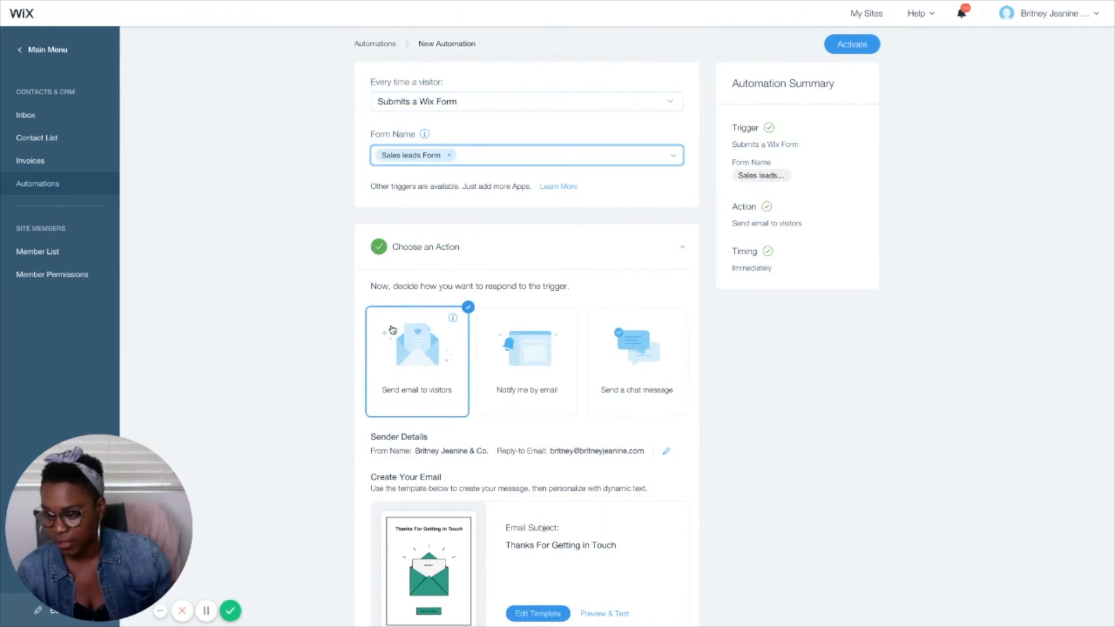
{"action": "scroll", "coordinate": [373, 318], "scroll_direction": "down", "scroll_amount": 5}
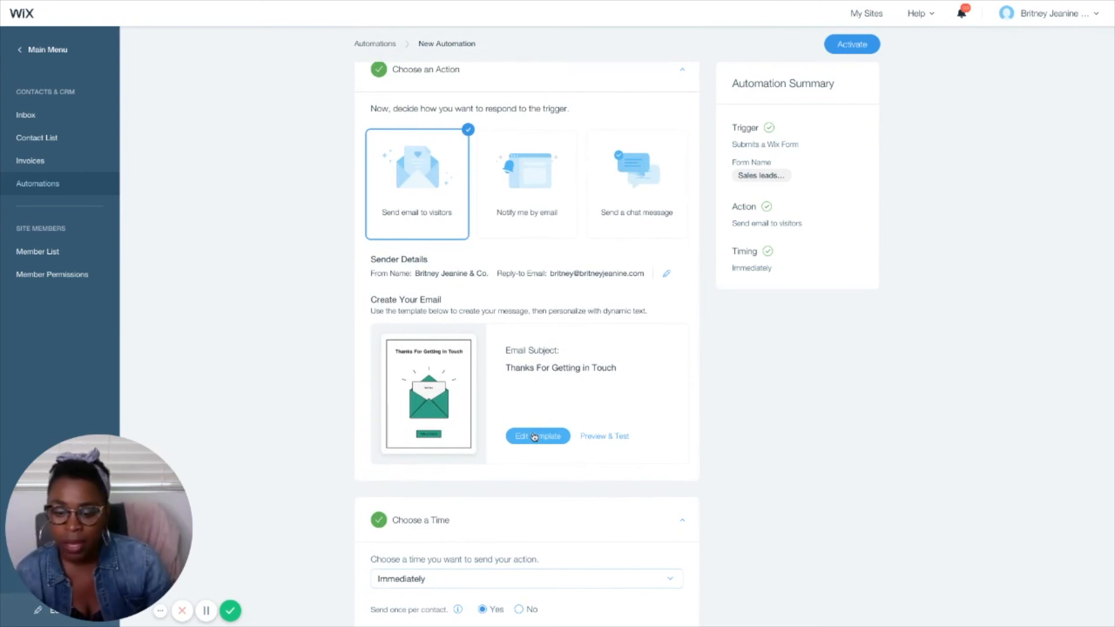
{"action": "scroll", "coordinate": [534, 437], "scroll_direction": "down", "scroll_amount": 3}
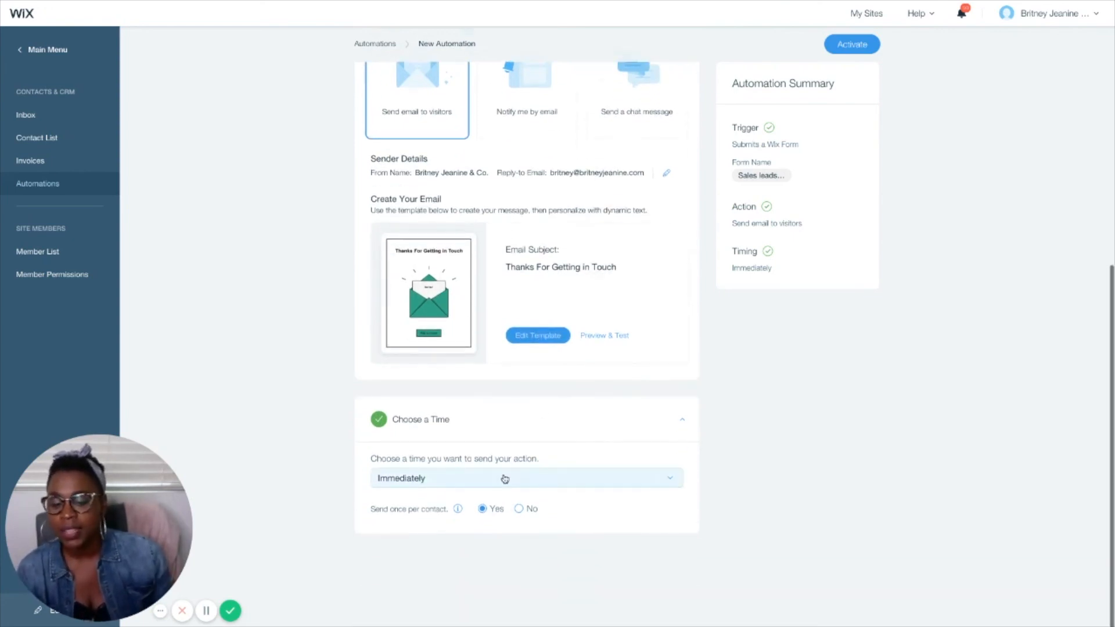
{"action": "scroll", "coordinate": [505, 479], "scroll_direction": "up", "scroll_amount": 6}
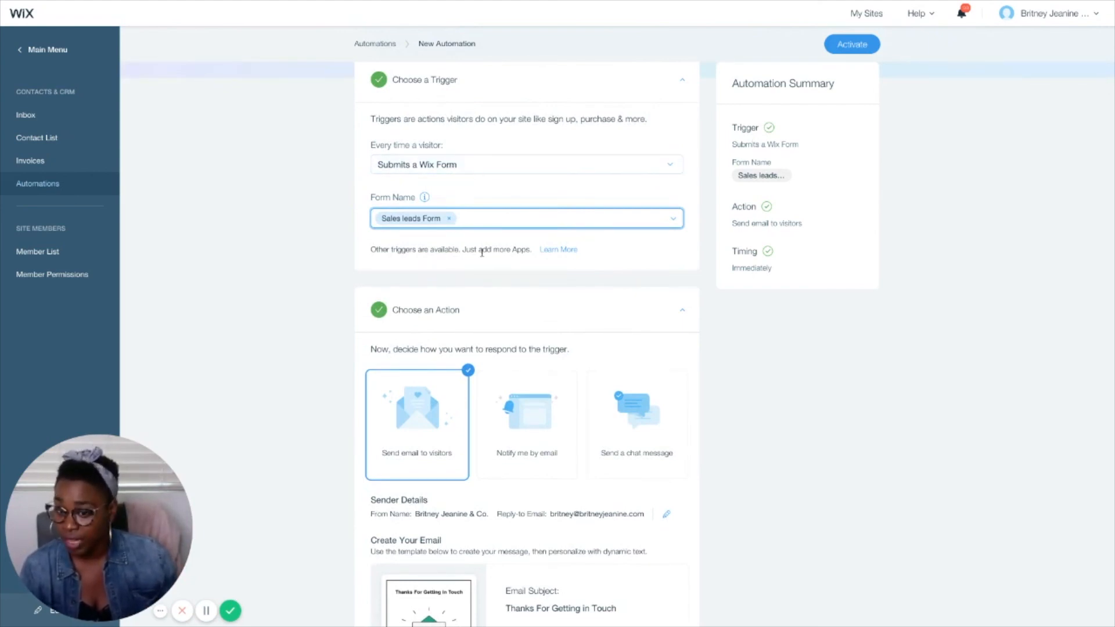
{"action": "scroll", "coordinate": [455, 371], "scroll_direction": "down", "scroll_amount": 5}
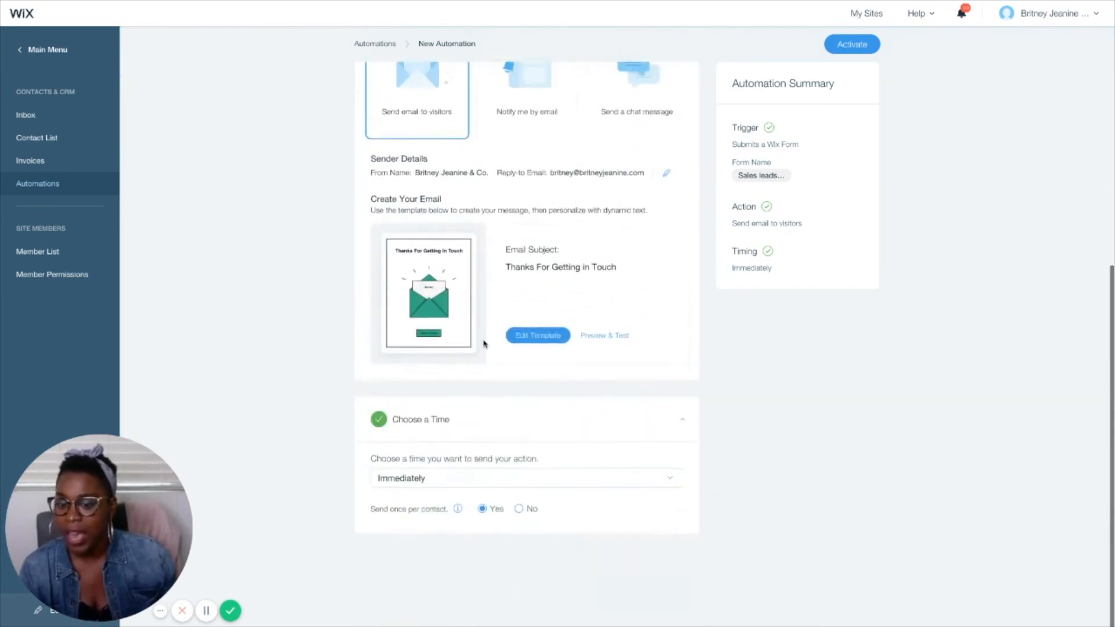